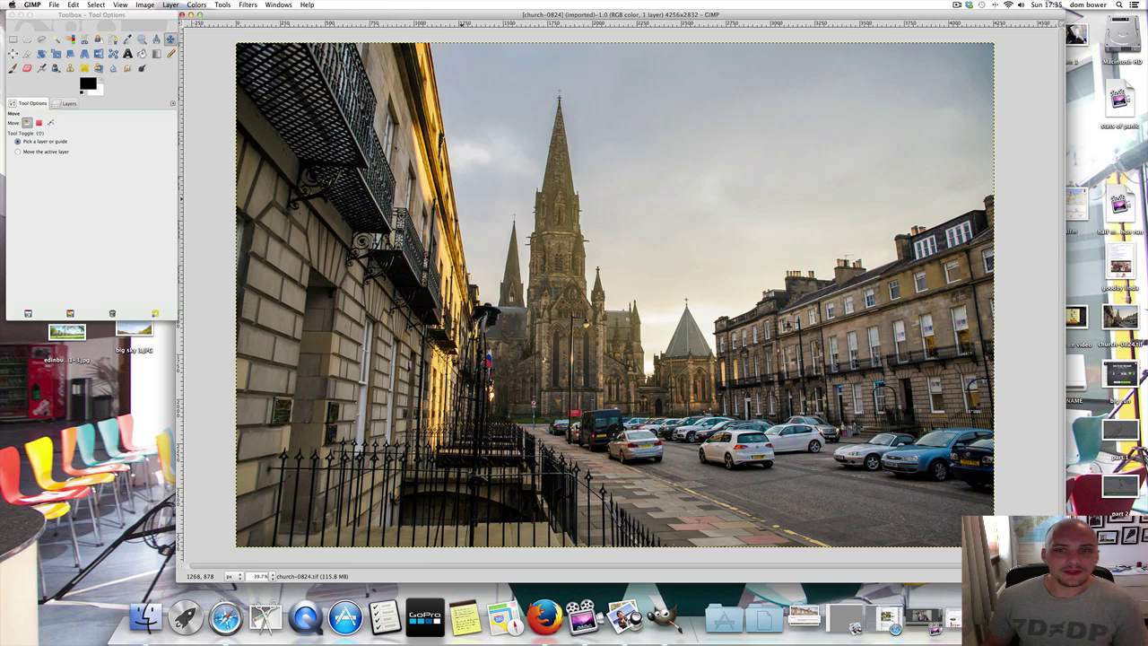
Step: Duplicate the church-0824.tif layer, then browse the Layer, Image and Colors menus
click(65, 104)
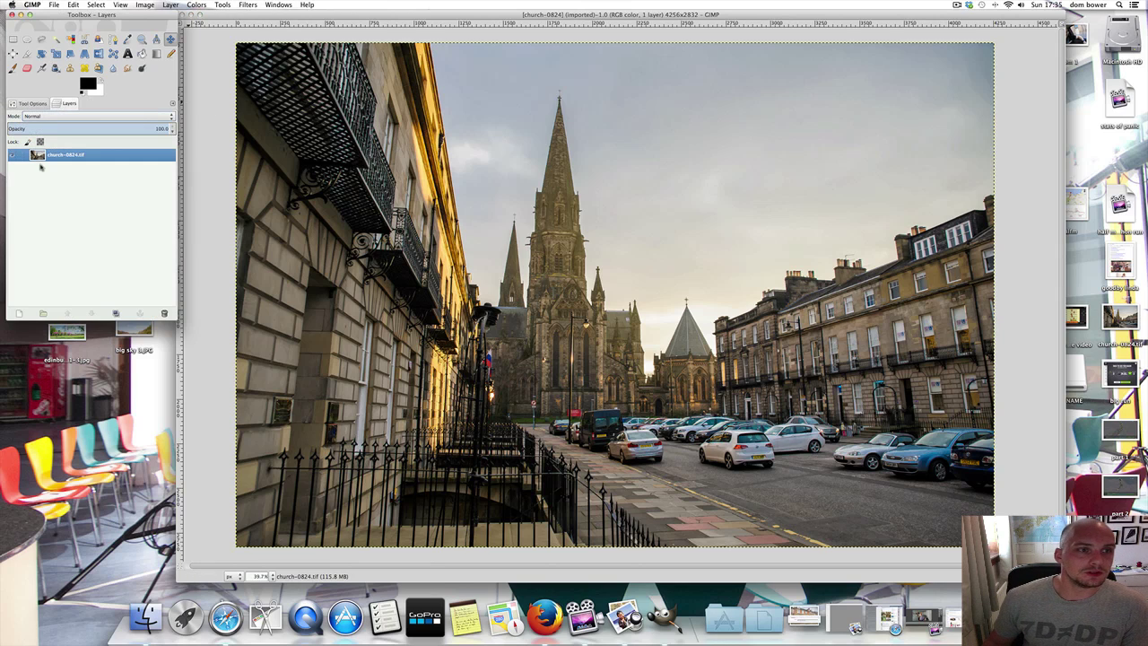
click(115, 313)
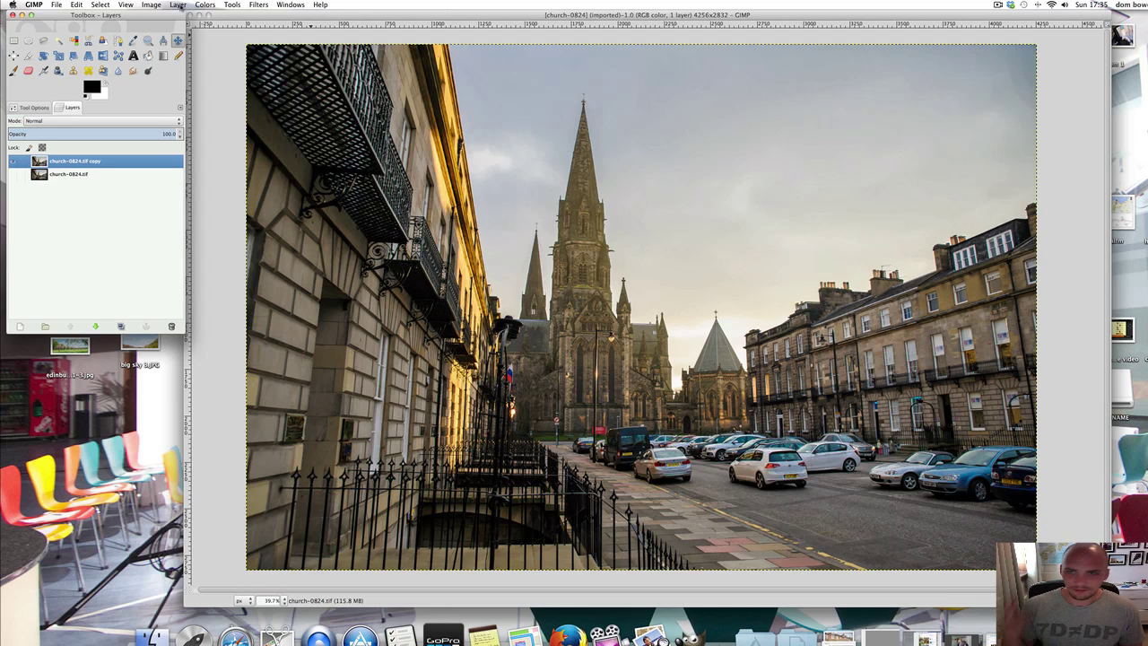
click(179, 6)
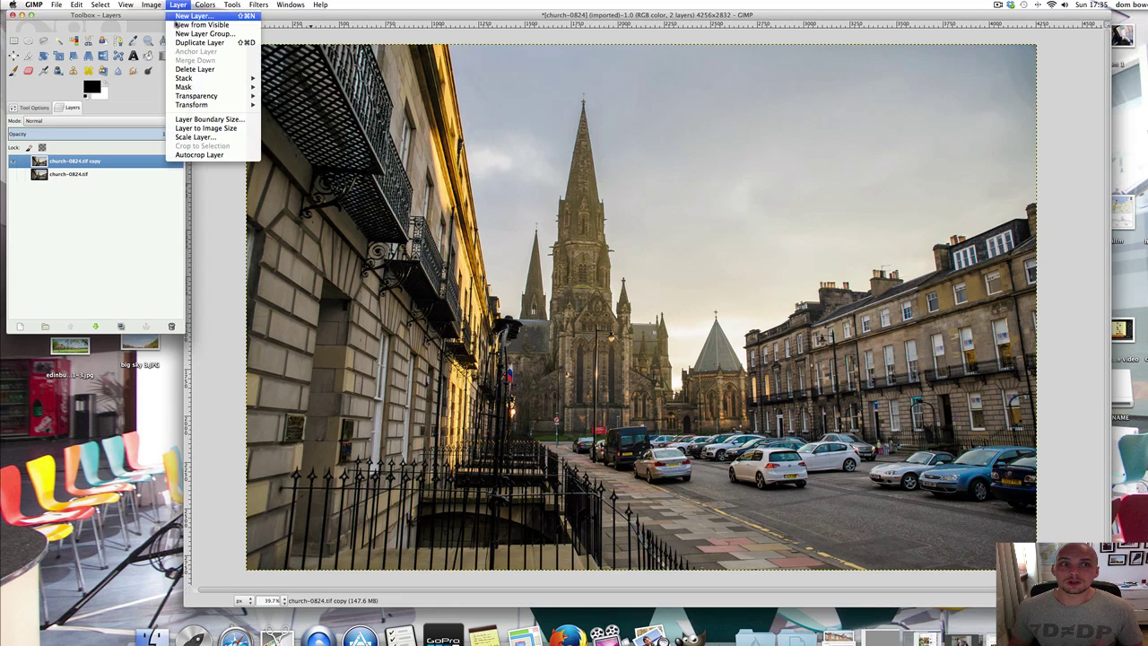
mouse_move(154, 5)
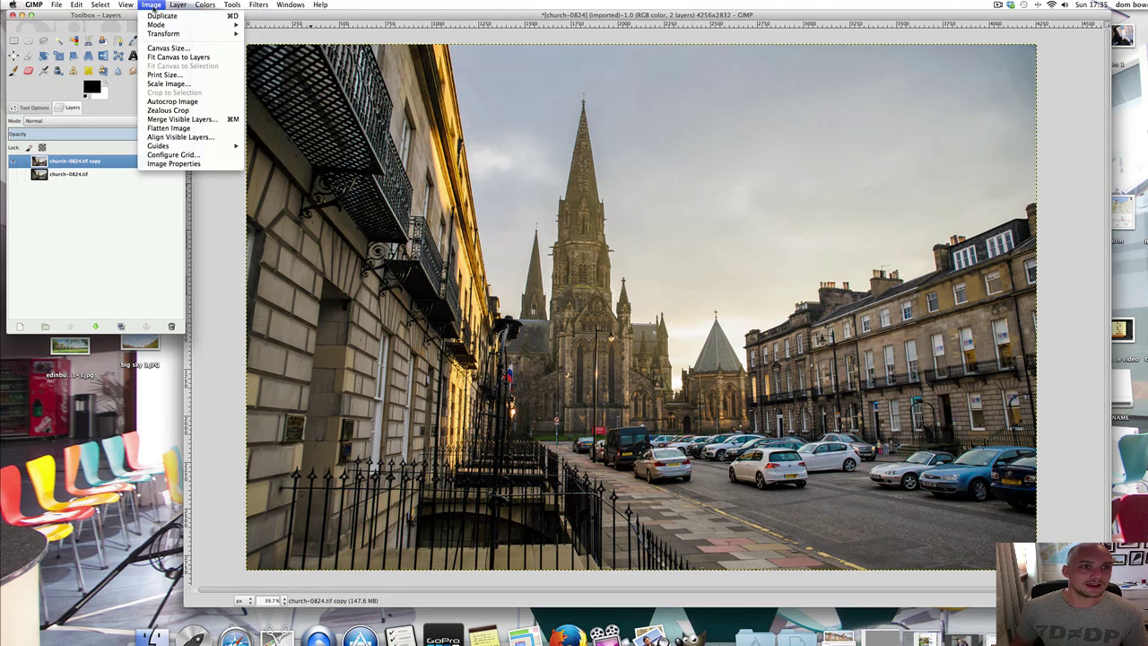
mouse_move(206, 6)
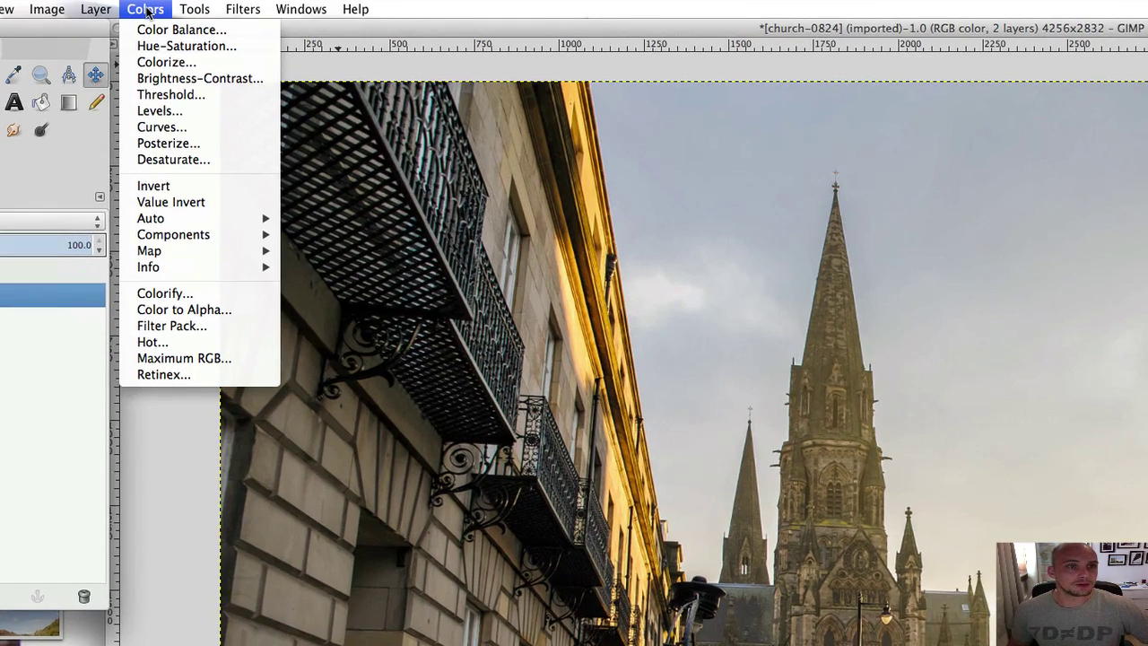
Step: Open Brightness-Contrast on the copy layer and preview contrast at 20, 30, then lower values
click(161, 79)
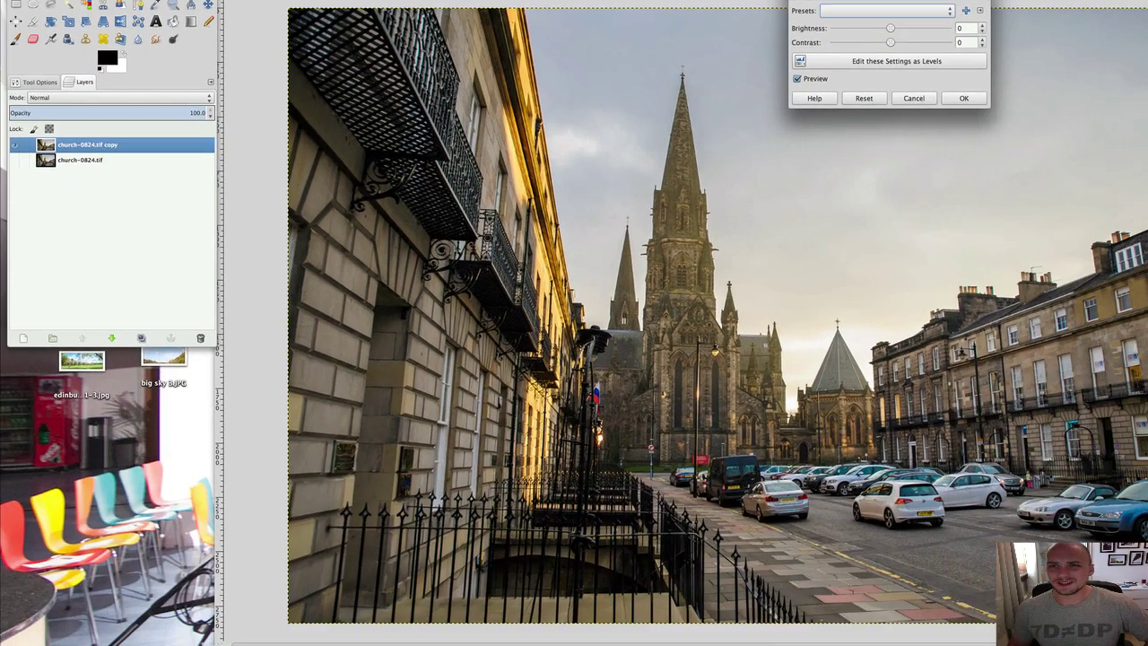
drag(926, 0, 191, 369)
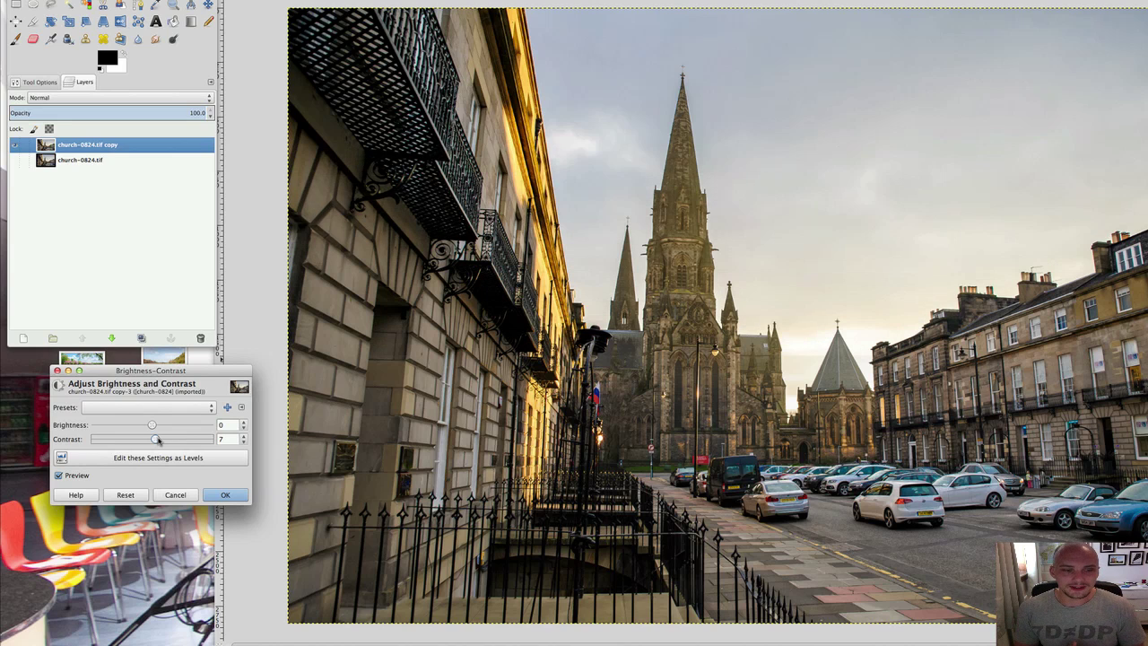
drag(157, 440, 161, 440)
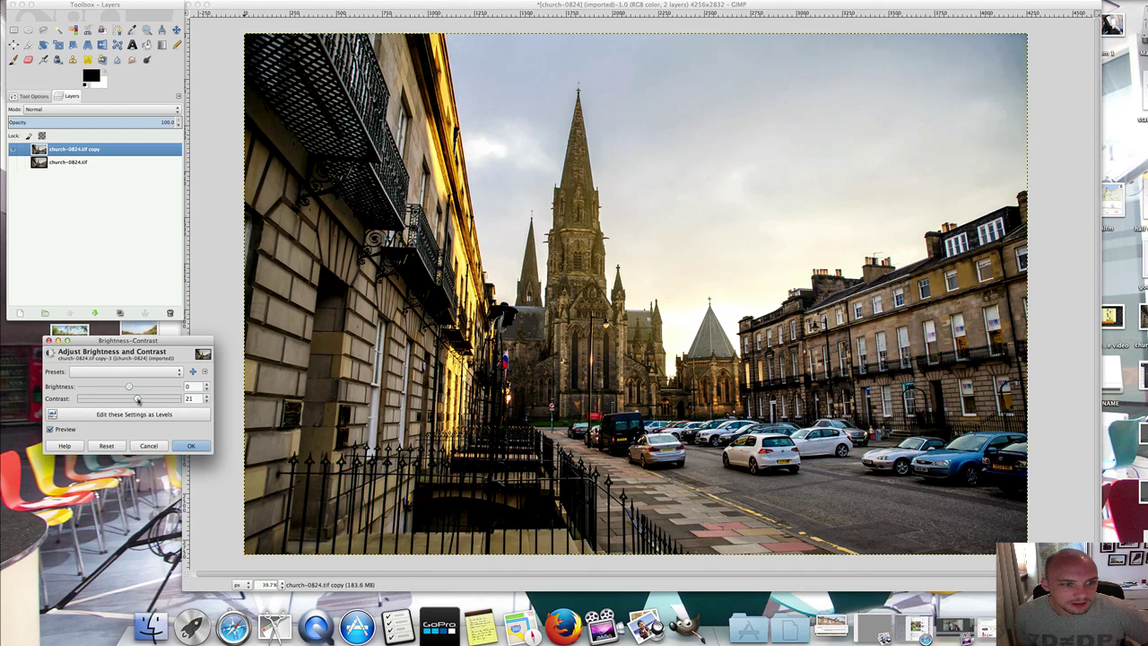
drag(137, 400, 140, 399)
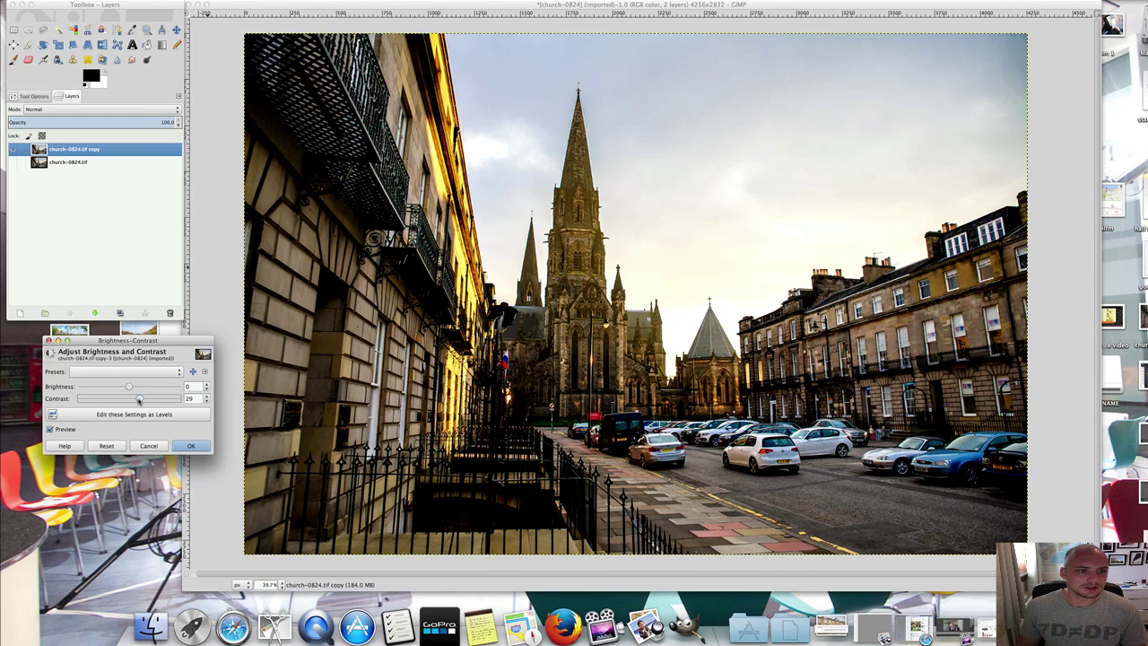
drag(140, 400, 127, 434)
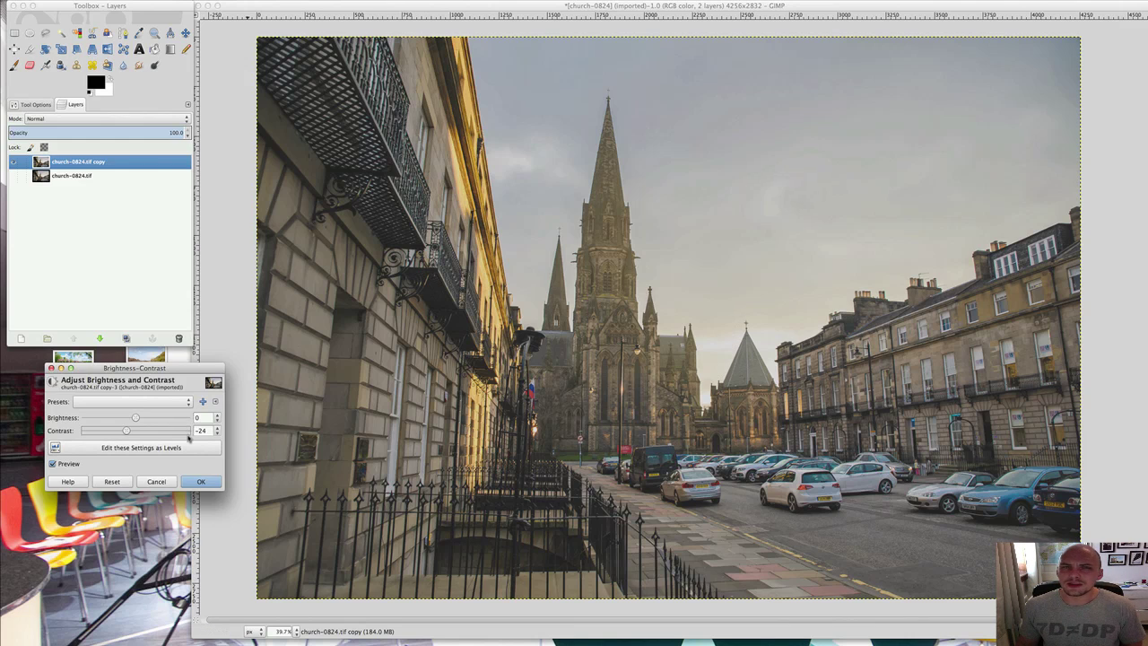
Step: Try a contrast of -7, then cancel Brightness-Contrast to discard the change
drag(126, 431, 135, 432)
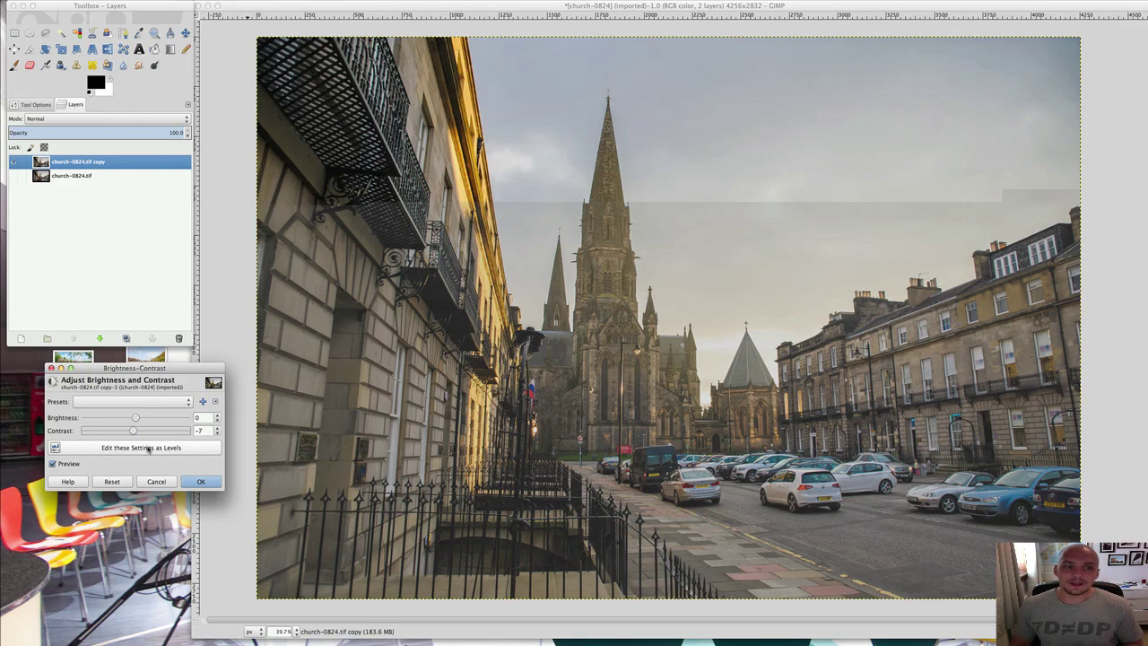
click(159, 482)
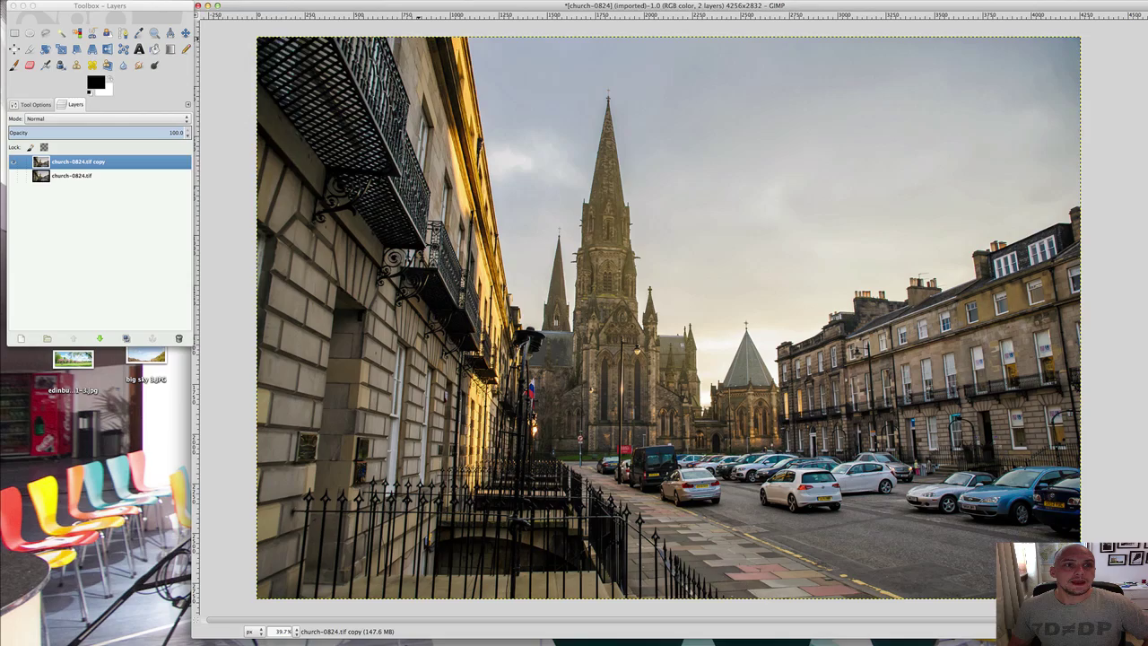
Step: Open Levels on the copy layer and pull the white input level down to 213
click(220, 0)
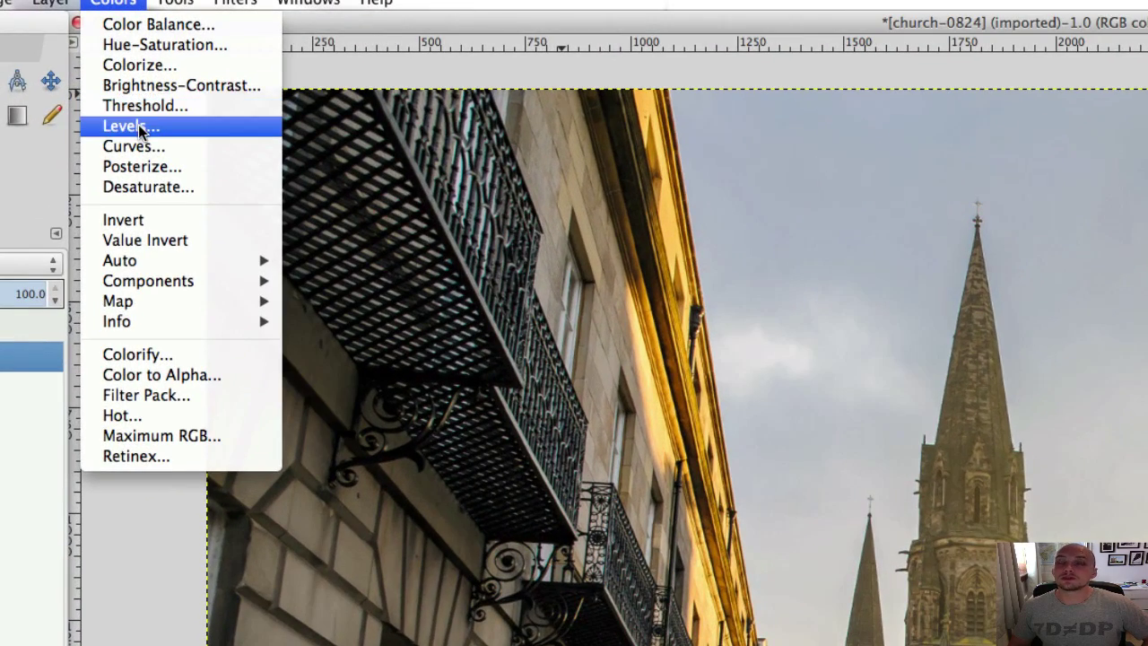
click(135, 126)
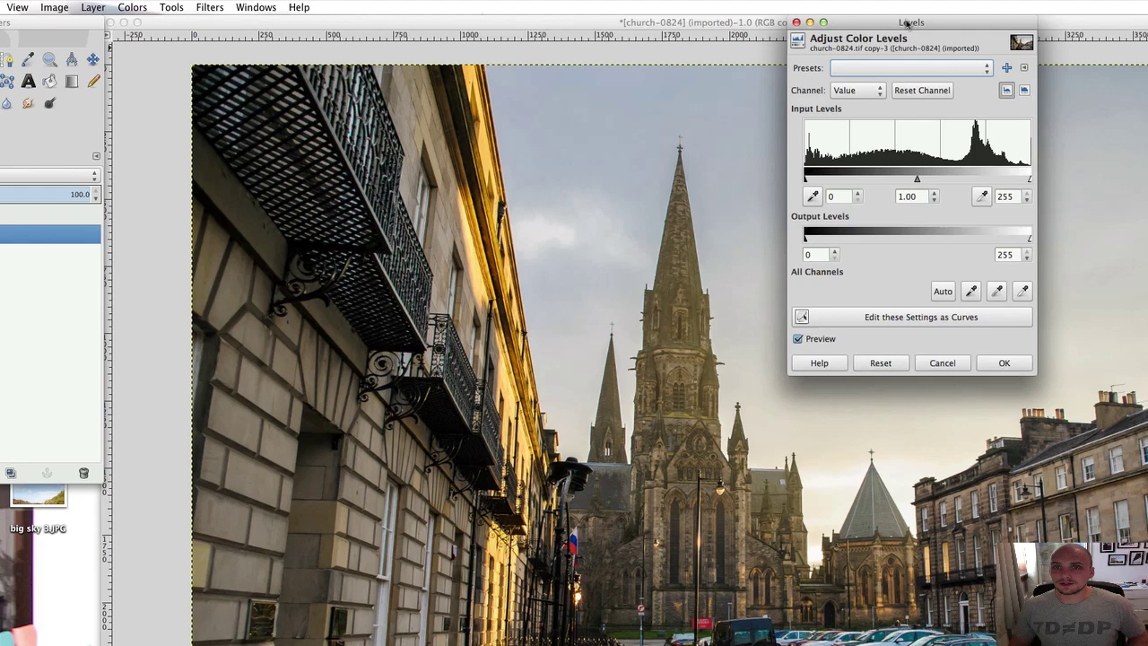
drag(908, 25, 0, 327)
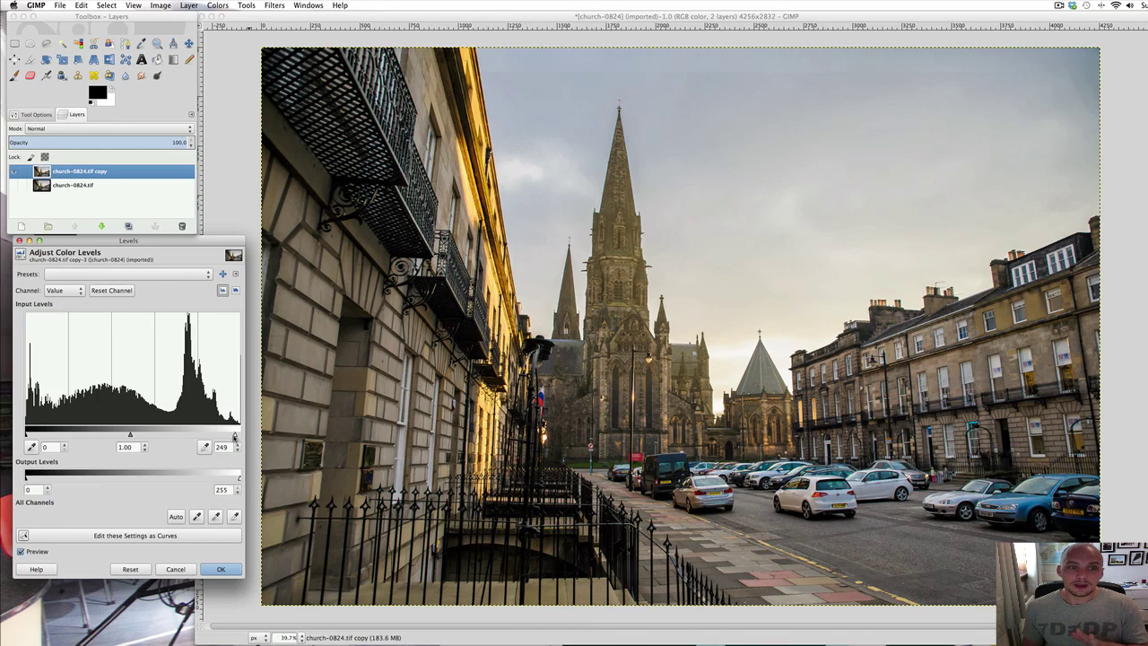
drag(231, 436, 204, 437)
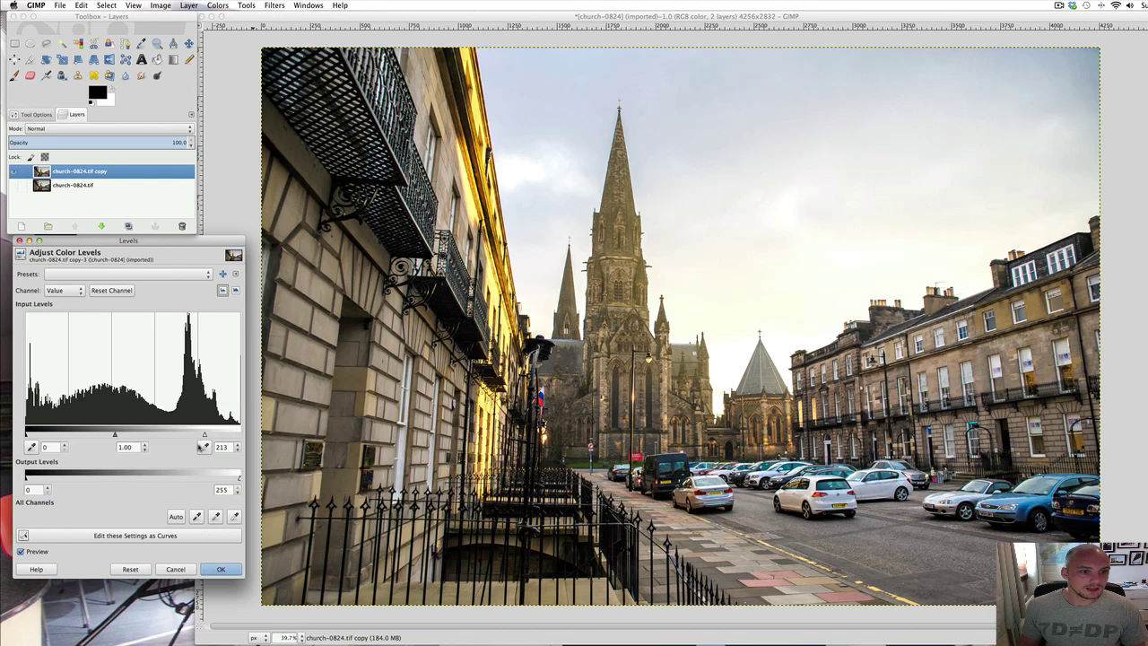
Step: Restore the white input to 255, test a black point of 16, then return it to 0
drag(205, 434, 241, 434)
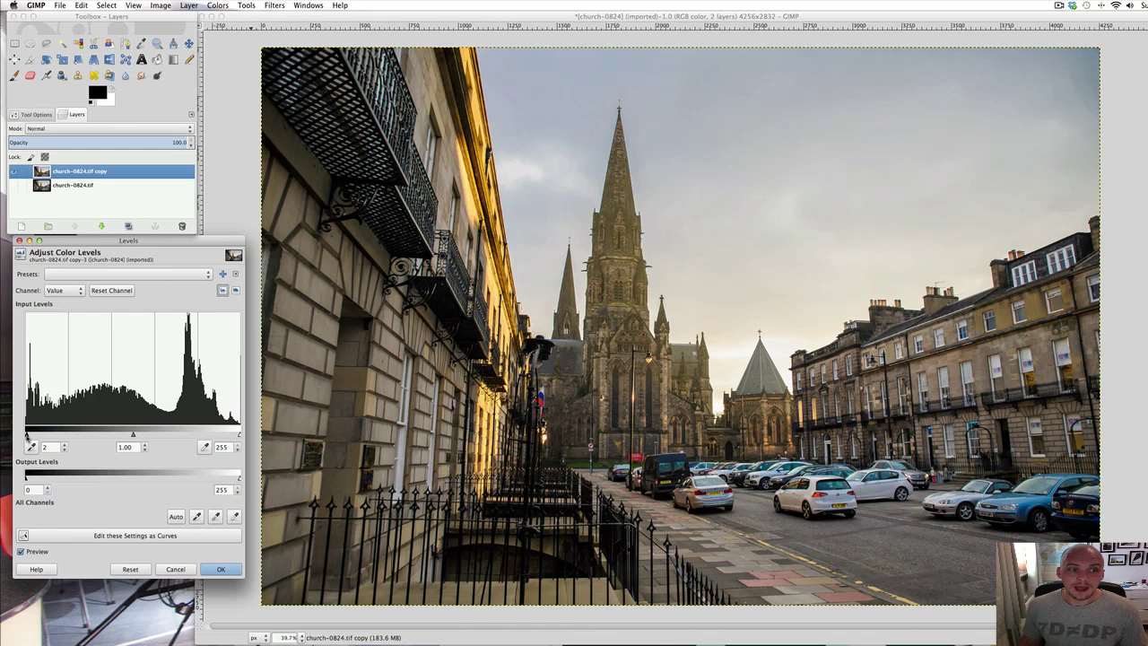
drag(37, 435, 39, 435)
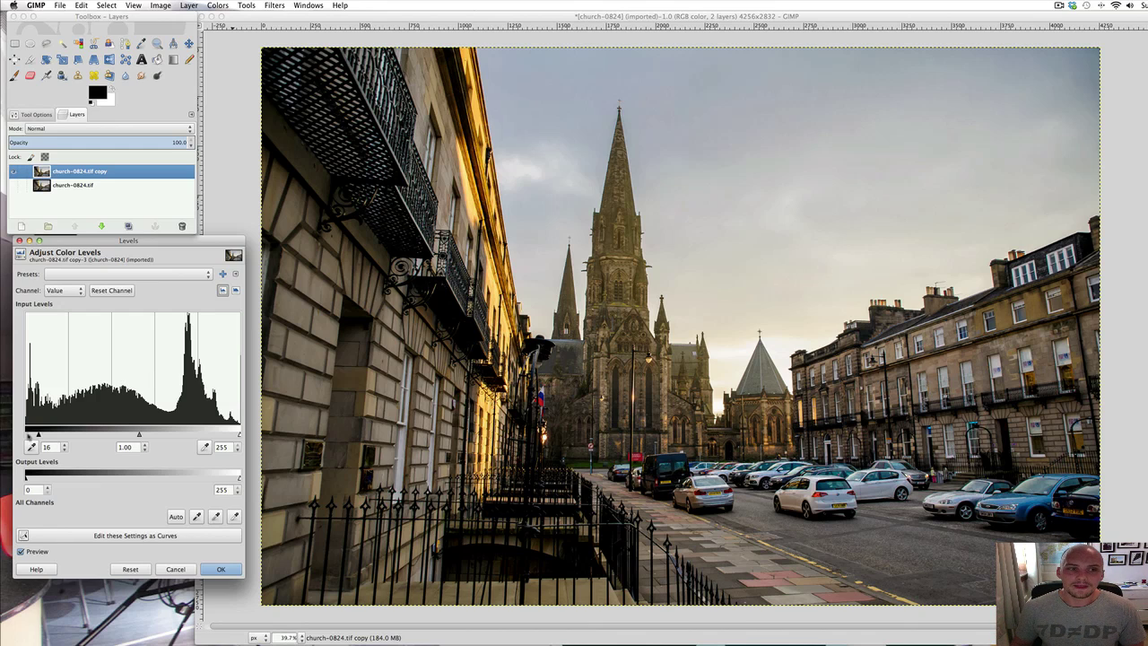
drag(38, 435, 18, 434)
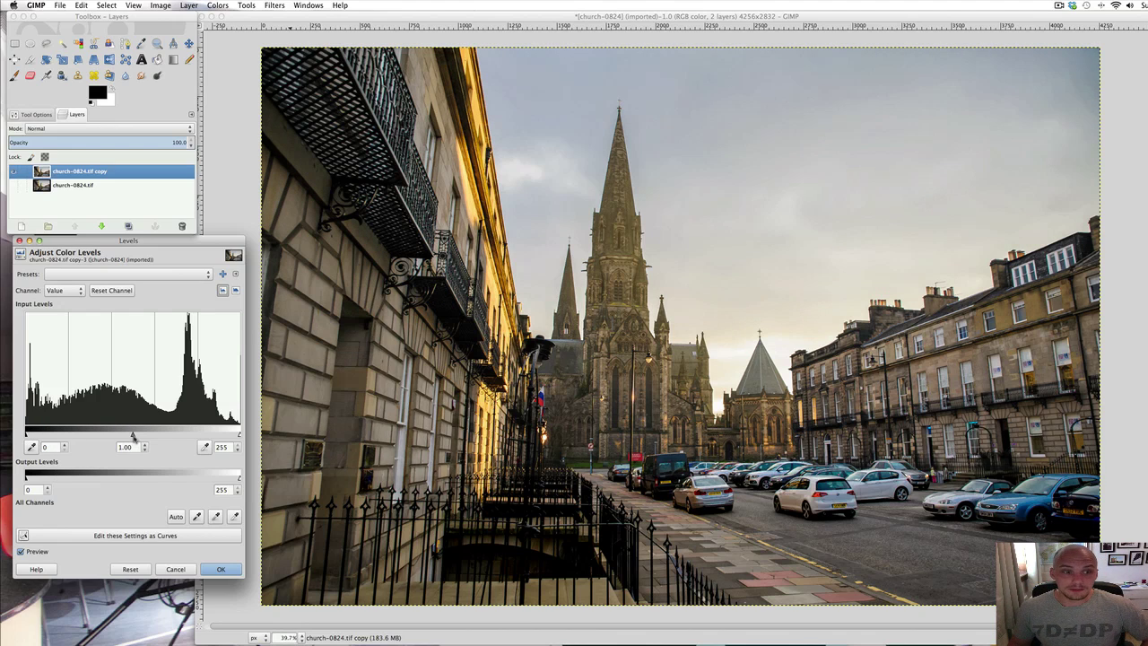
Step: Preview Levels gamma at 0.63 and 2.33, then settle the midtones at 1.31
drag(132, 435, 155, 435)
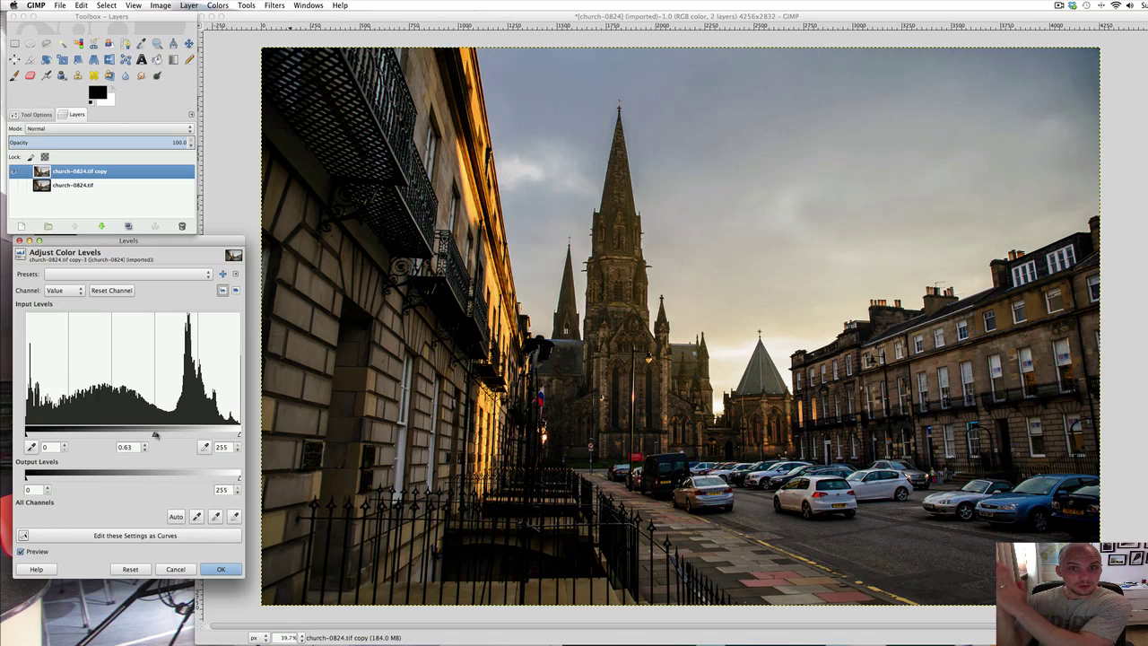
drag(151, 436, 92, 437)
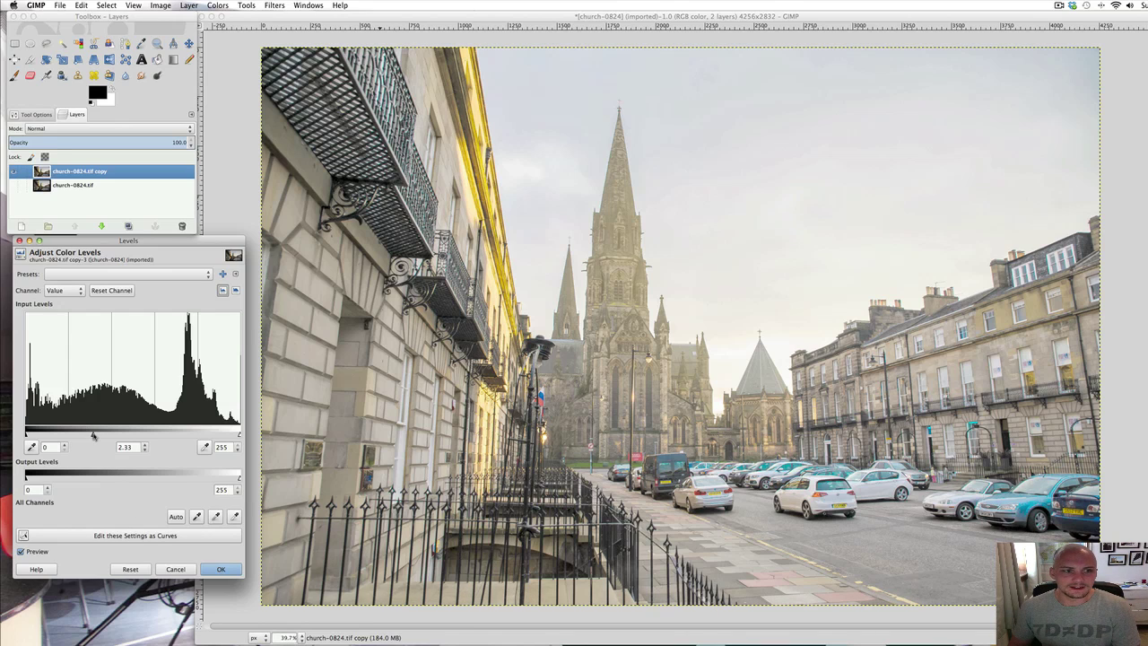
drag(93, 435, 120, 434)
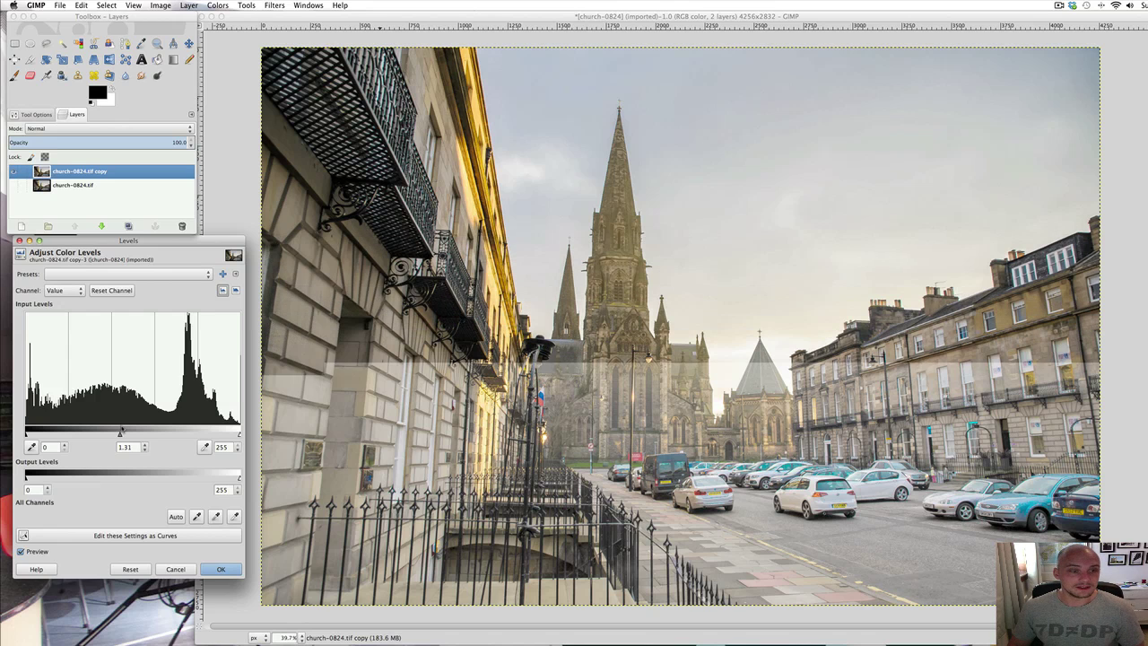
Step: Reset Levels, then set the gamma to 1.20 and the black input point to 13
click(131, 569)
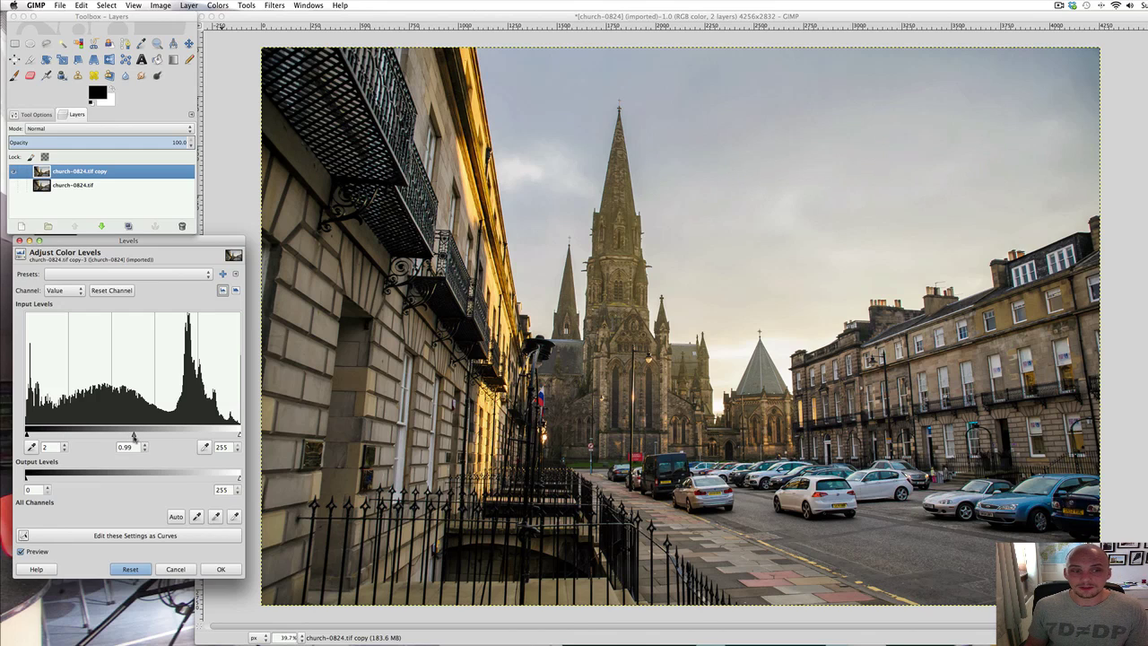
drag(127, 436, 125, 436)
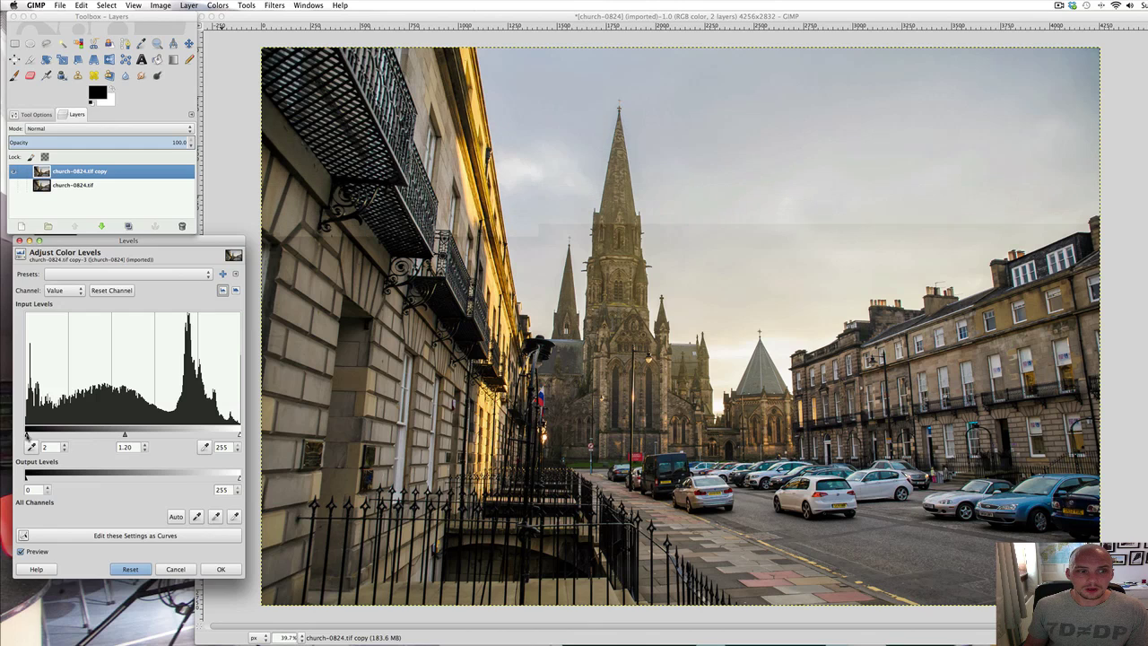
drag(27, 435, 37, 435)
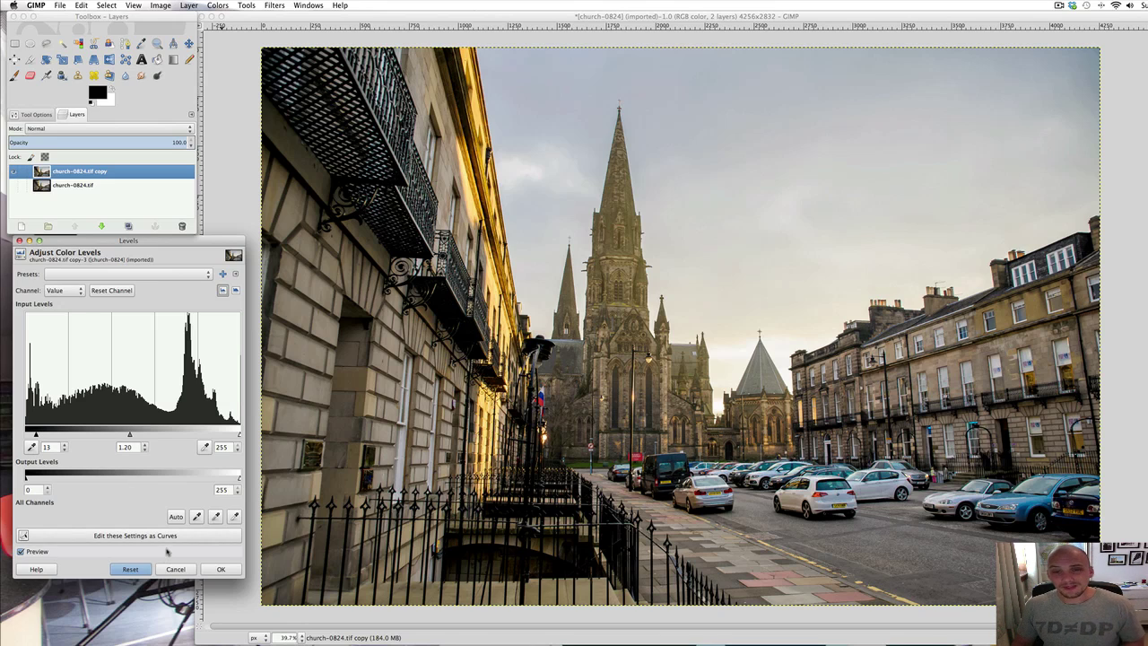
Step: Carry the Levels settings into Curves, zero the black point, and lift the midtones and white point
click(164, 536)
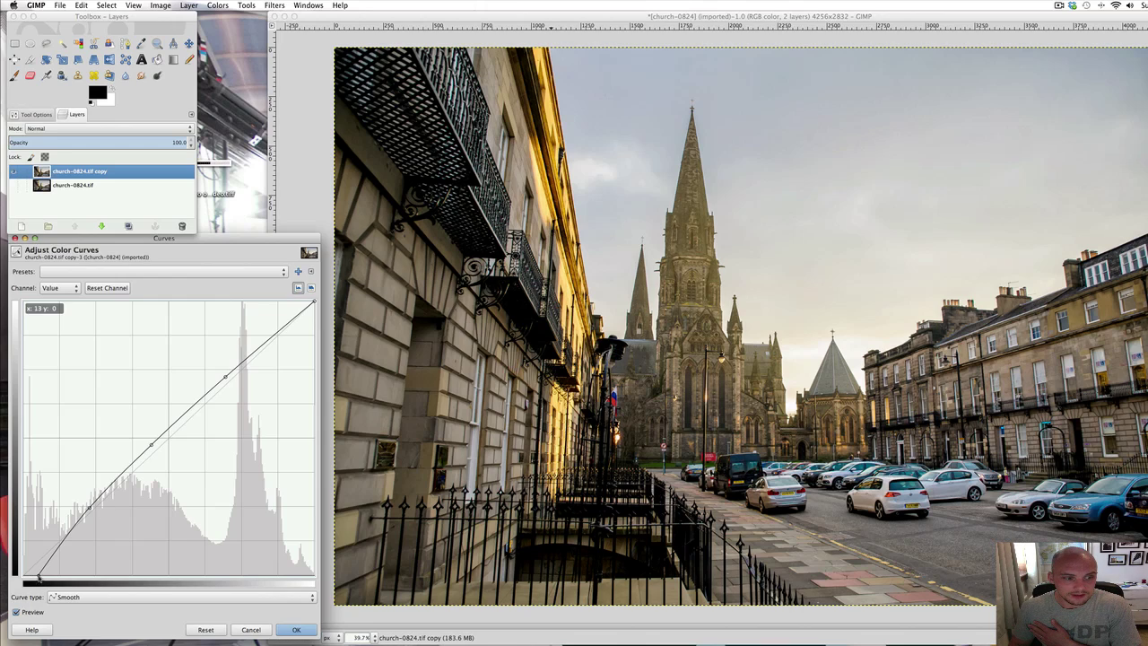
drag(39, 574, 17, 579)
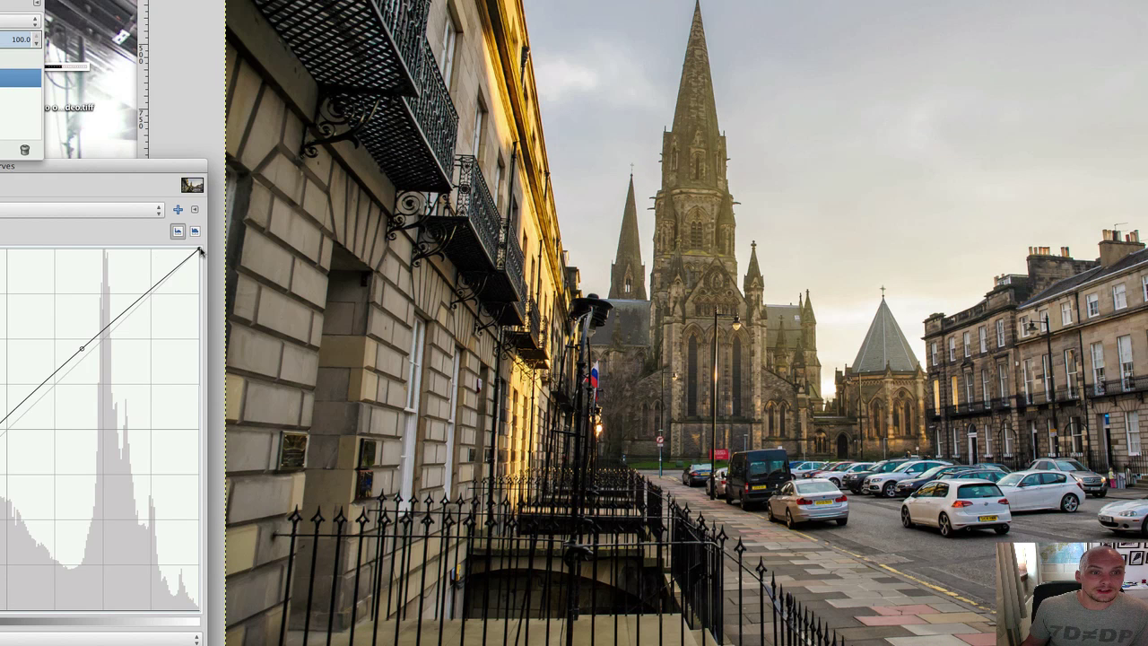
drag(153, 292, 149, 281)
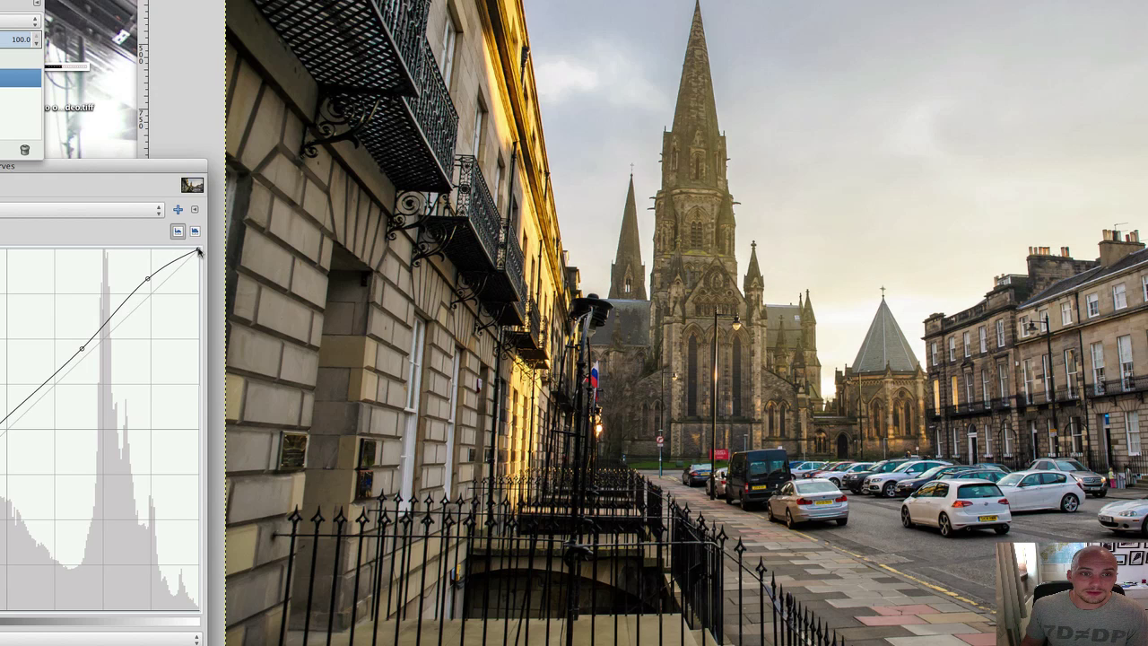
drag(199, 252, 184, 250)
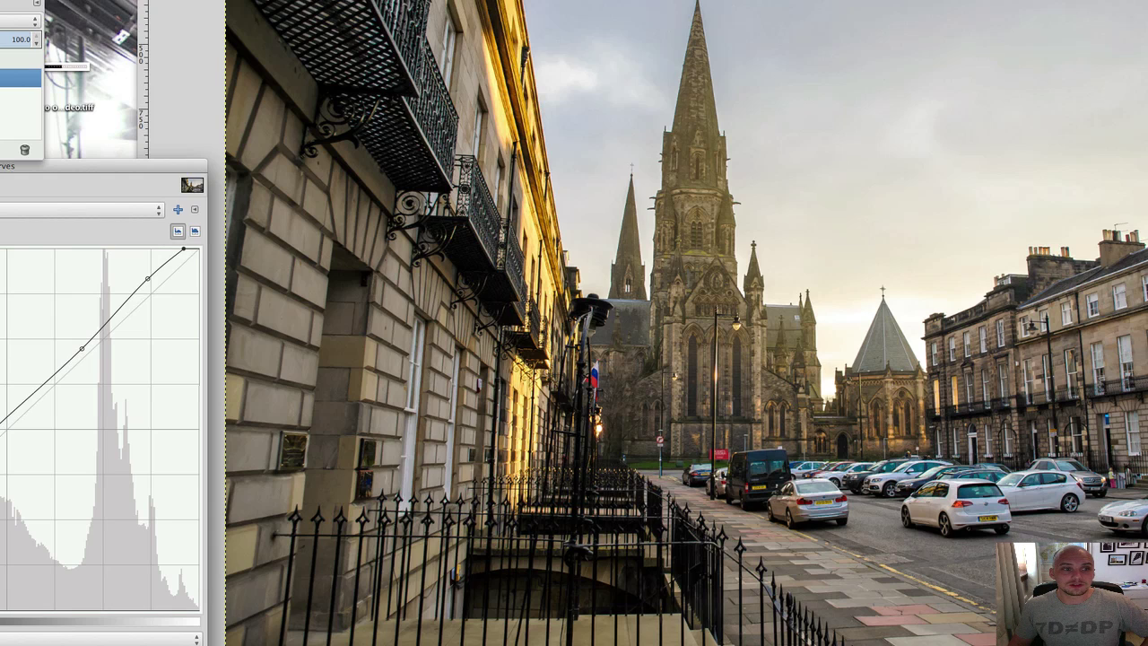
Step: Lower the Blue channel curve for a warmer tint, apply it, then undo the Curves change
key(alt+5)
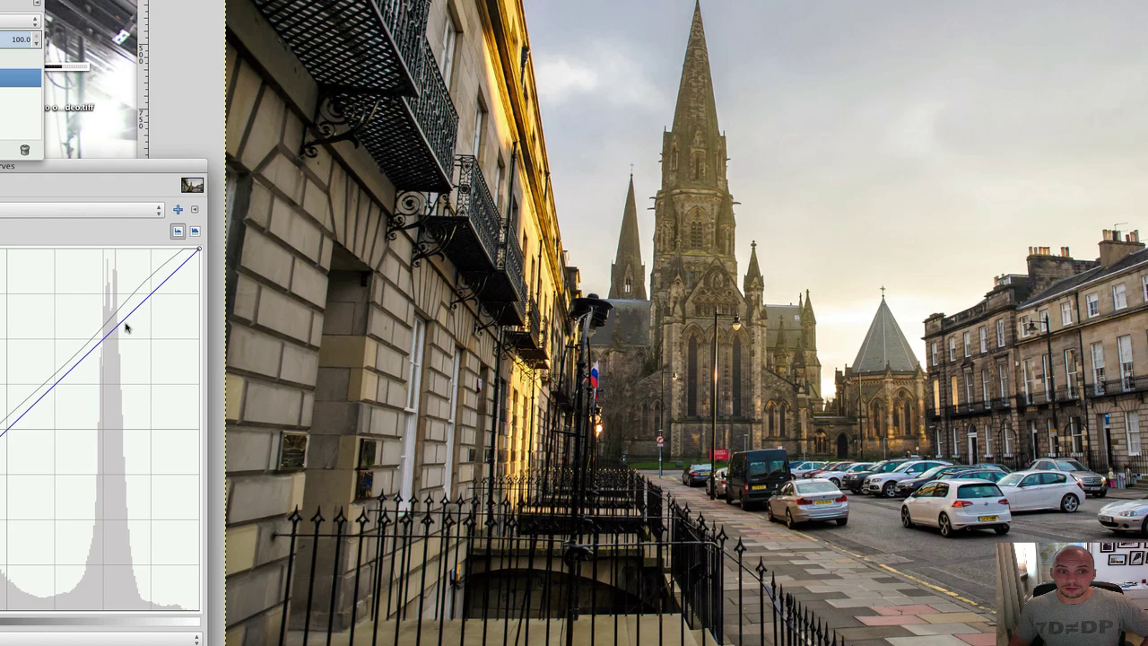
drag(126, 328, 133, 339)
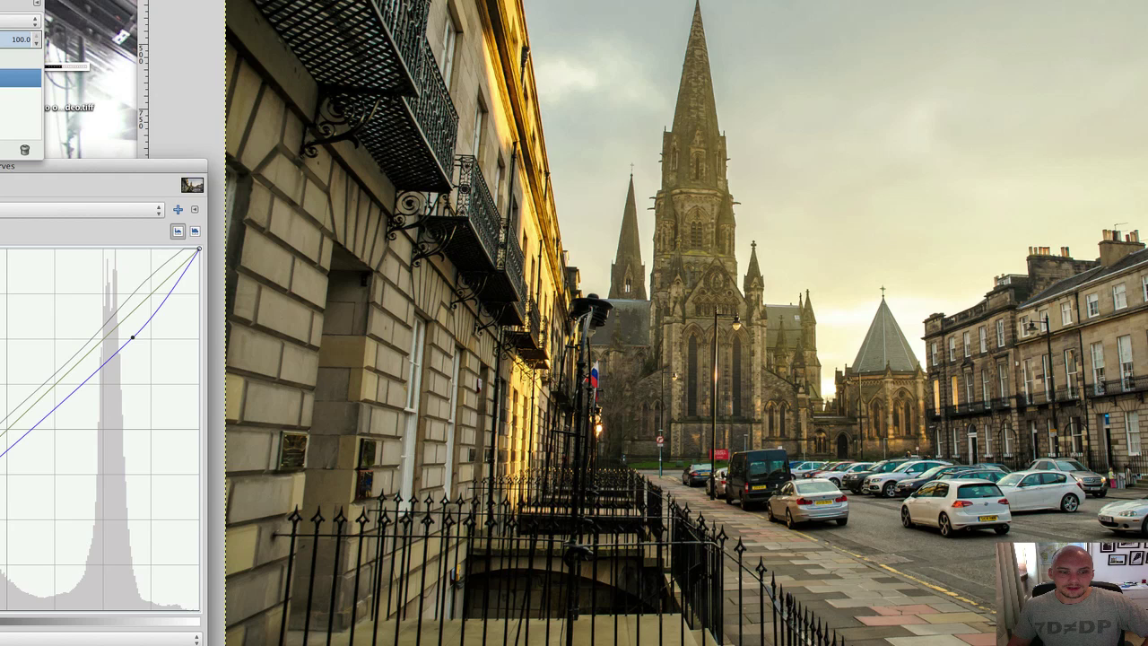
key(Return)
key(ctrl+z)
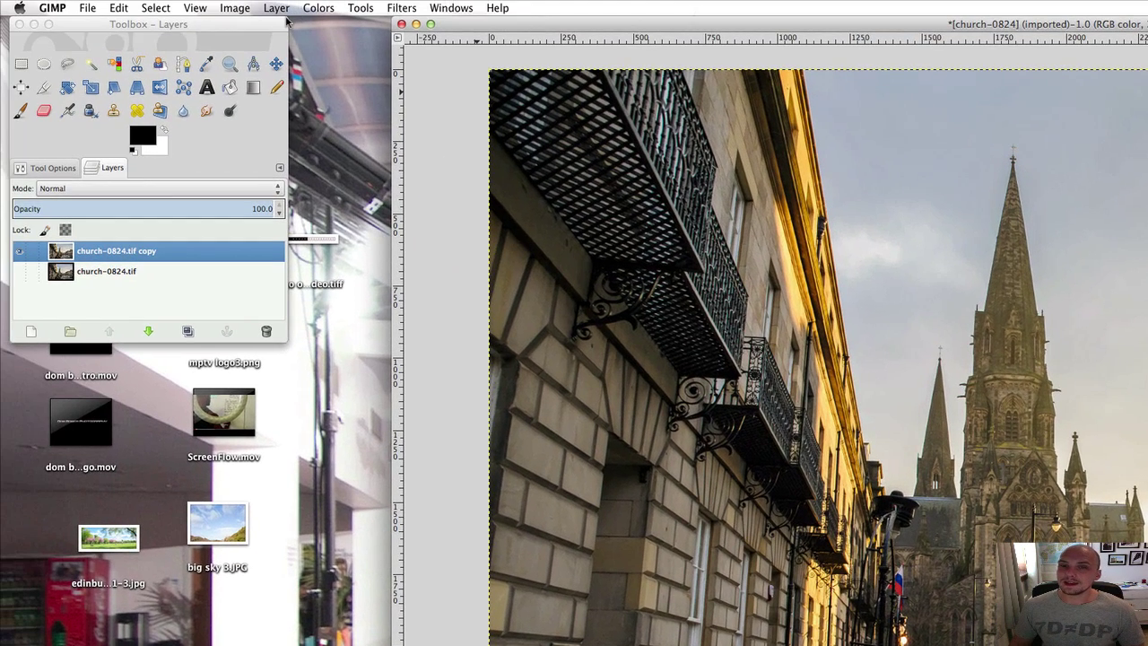
Step: Use Fuzzy Select, clicking the sky beside the spires until the whole sky is selected
click(74, 67)
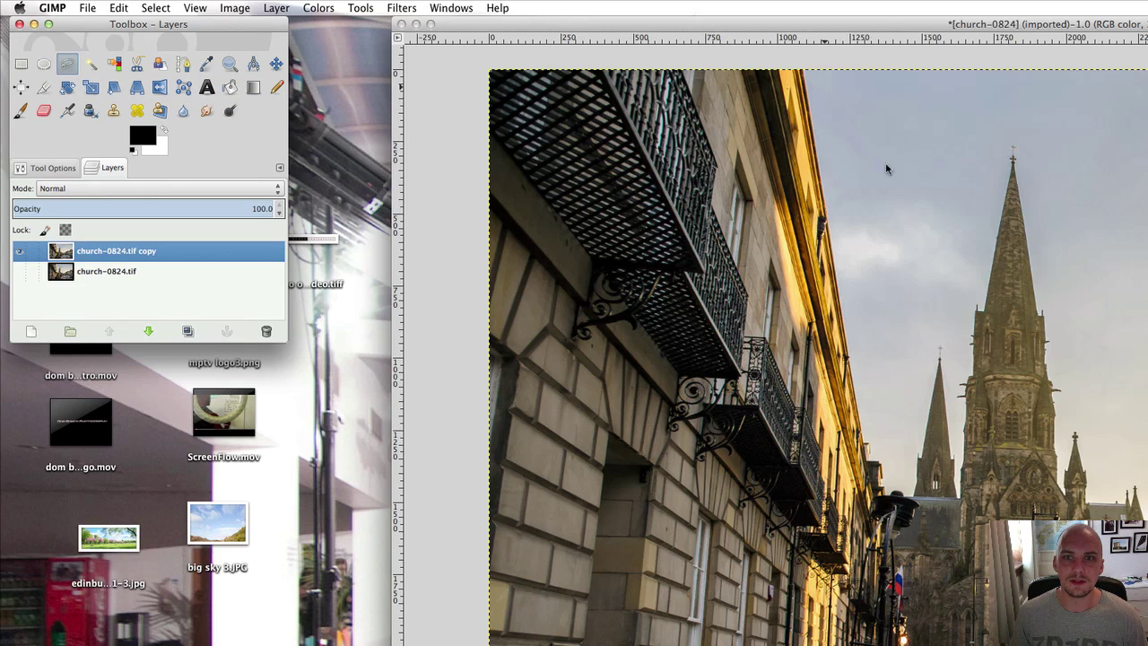
click(91, 65)
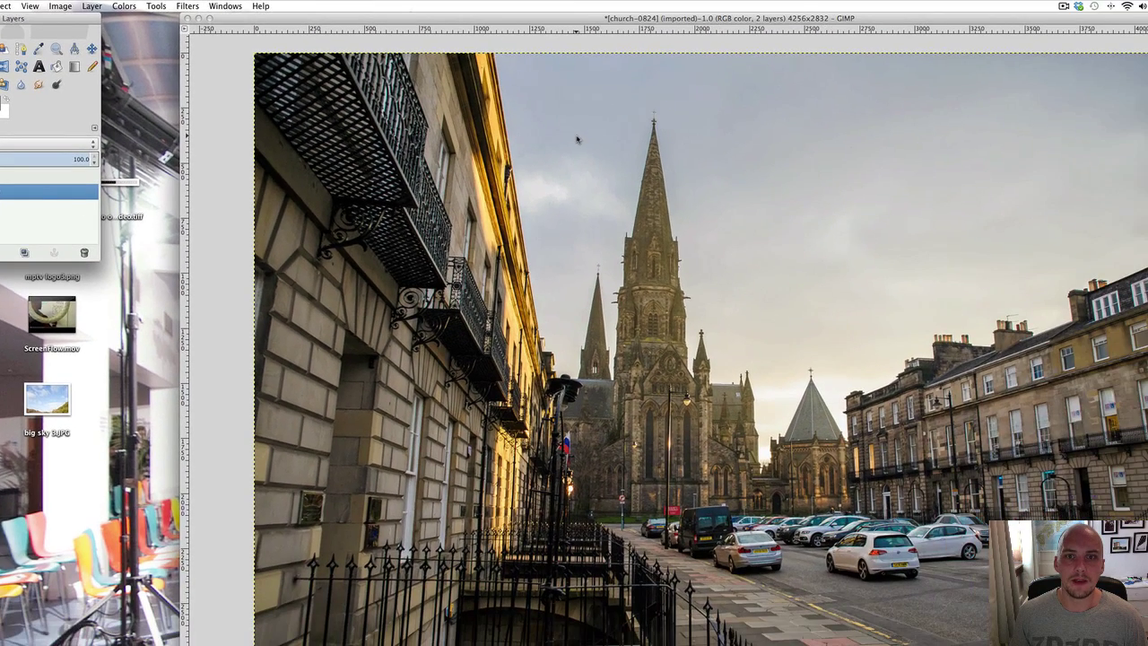
click(581, 151)
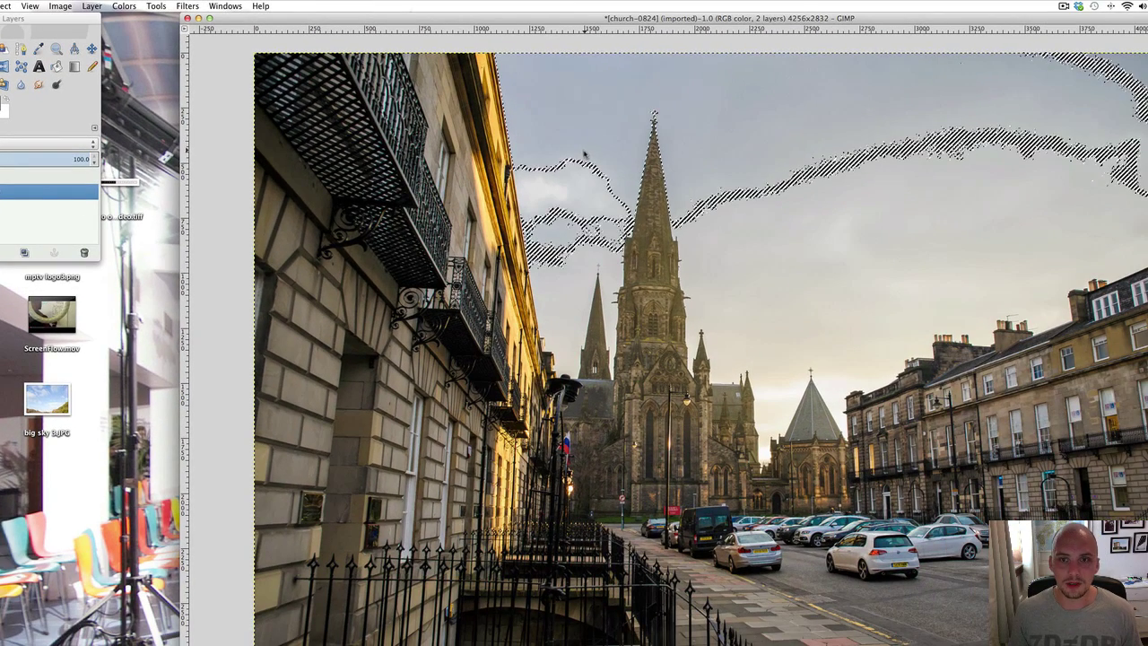
click(556, 182)
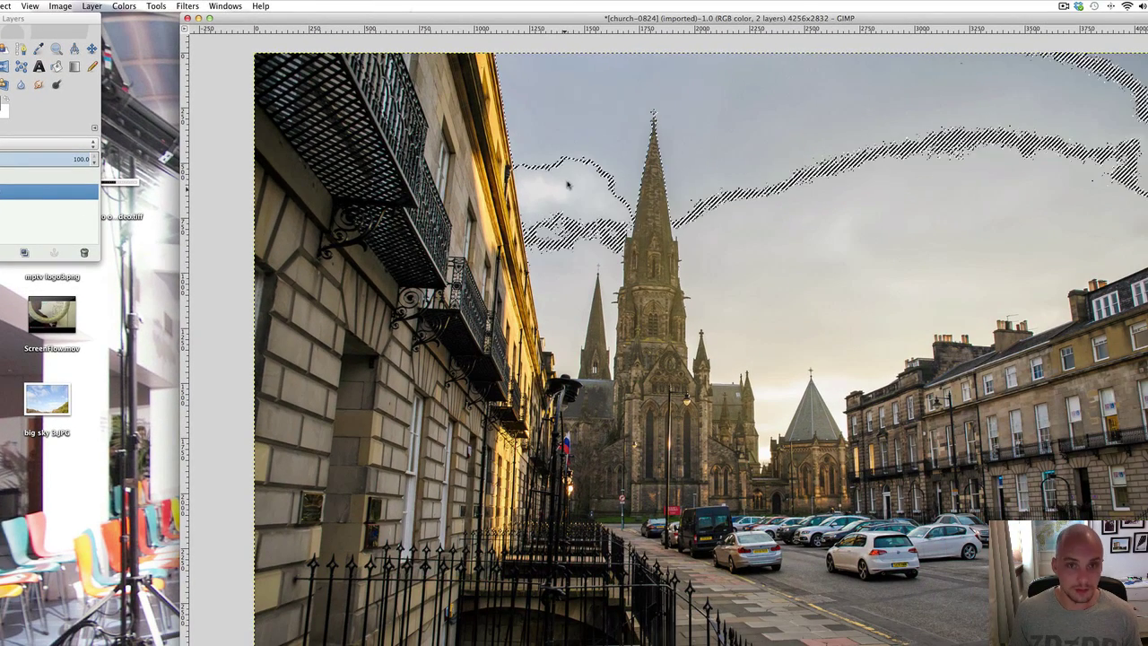
click(568, 199)
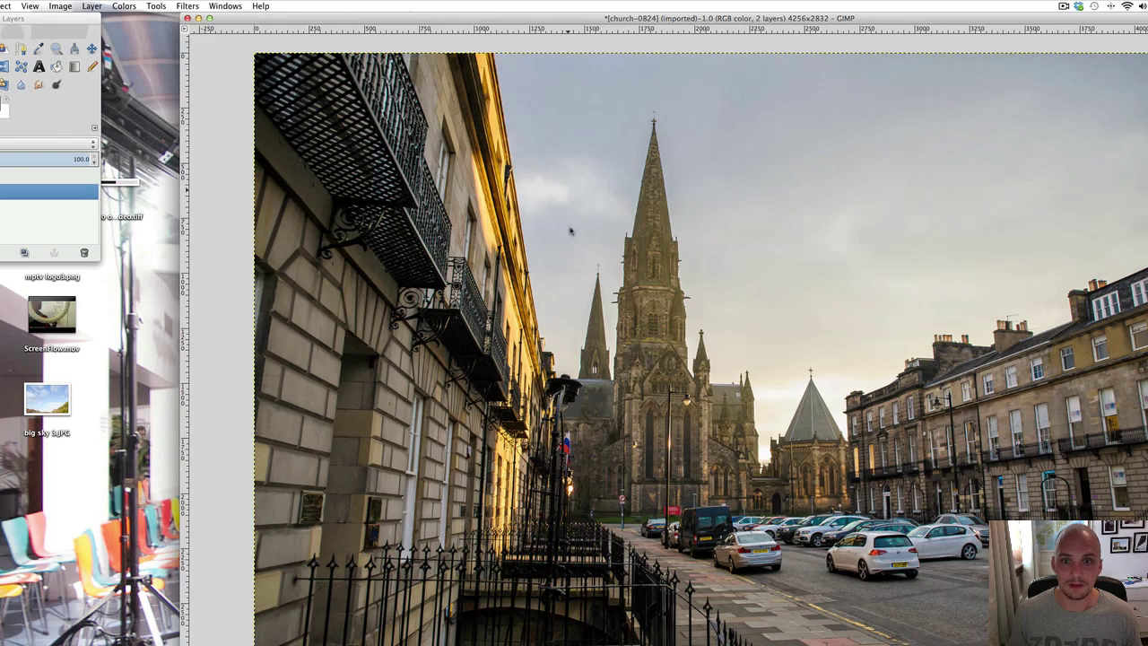
click(568, 177)
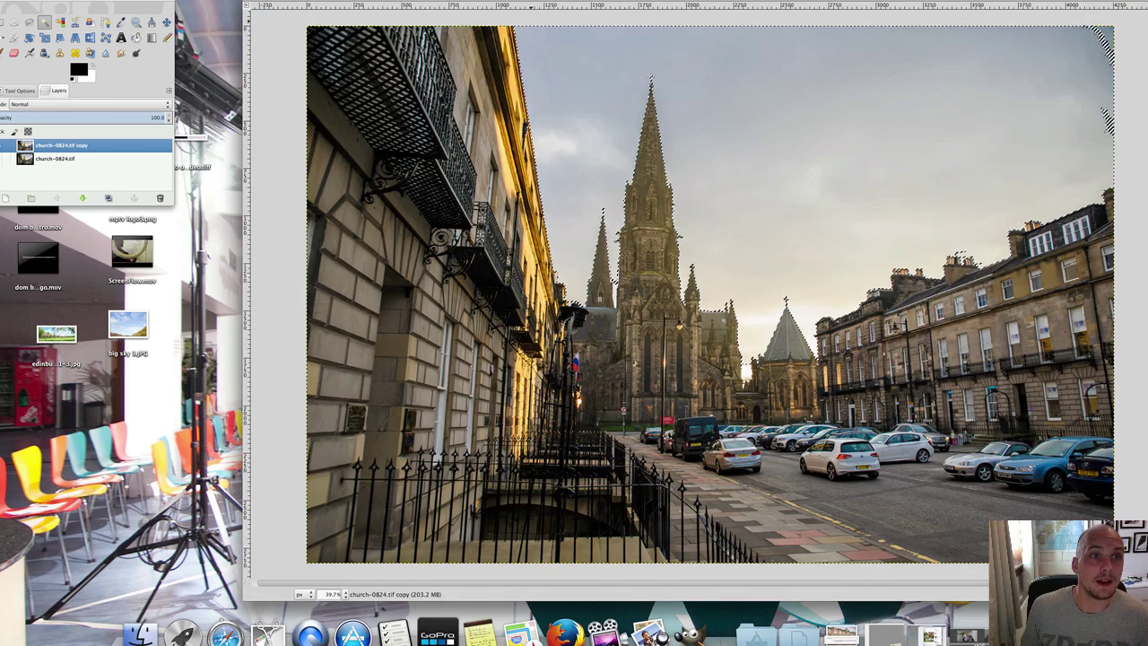
Step: Steepen the sky's Curves: white point pulled left, black point pushed right, plus a darkening midpoint
click(198, 2)
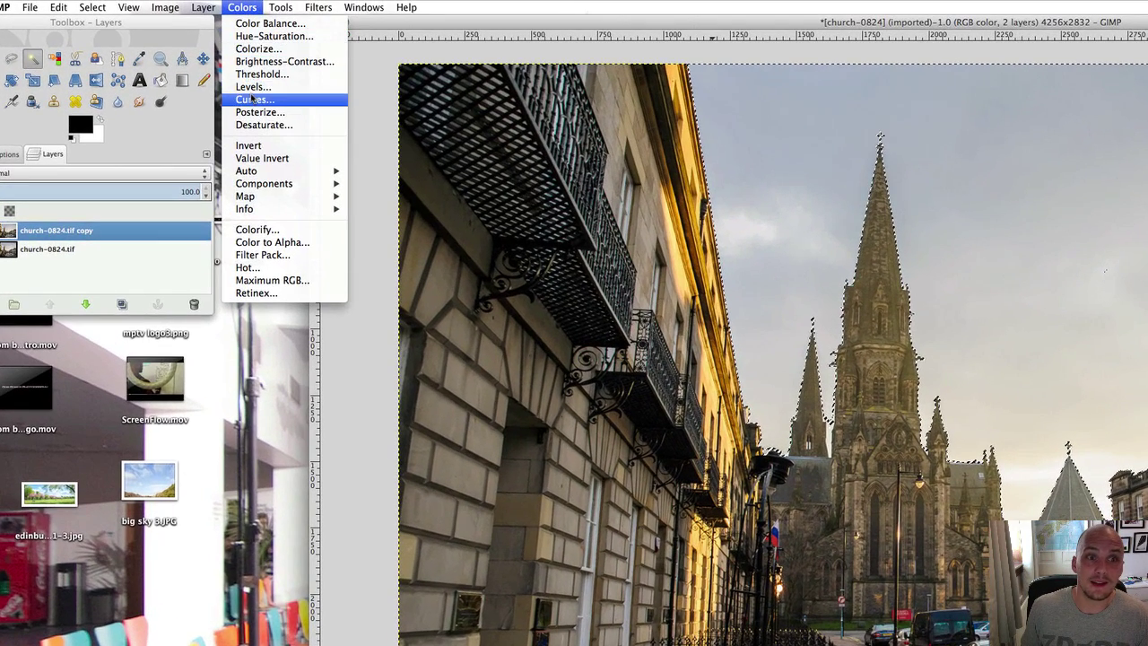
click(254, 99)
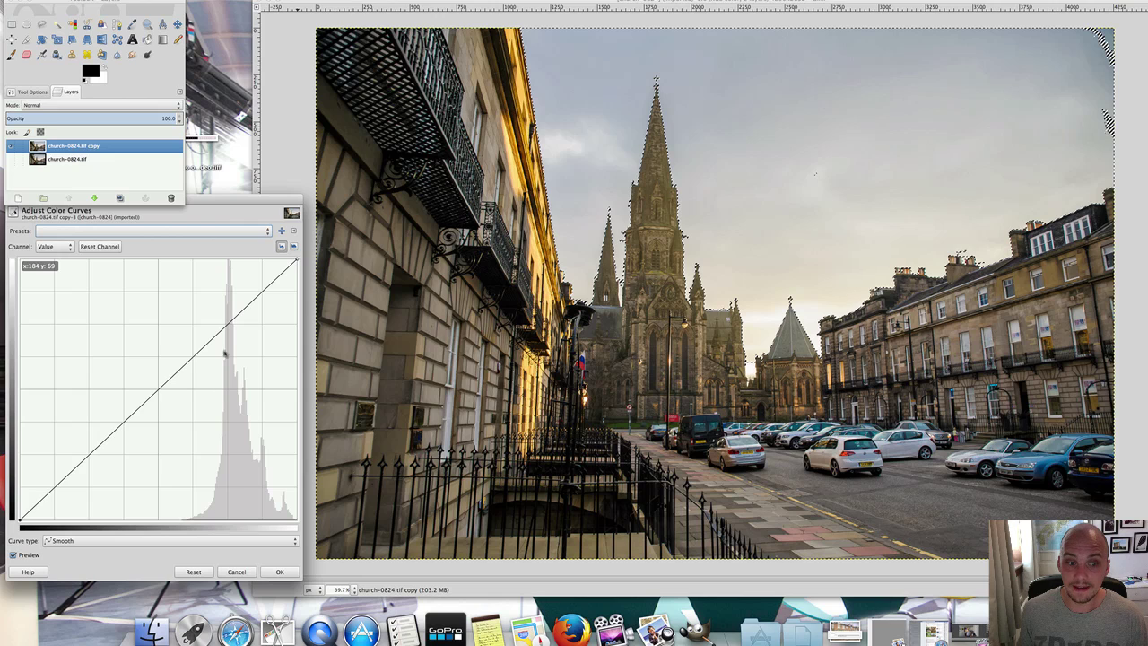
drag(297, 261, 257, 255)
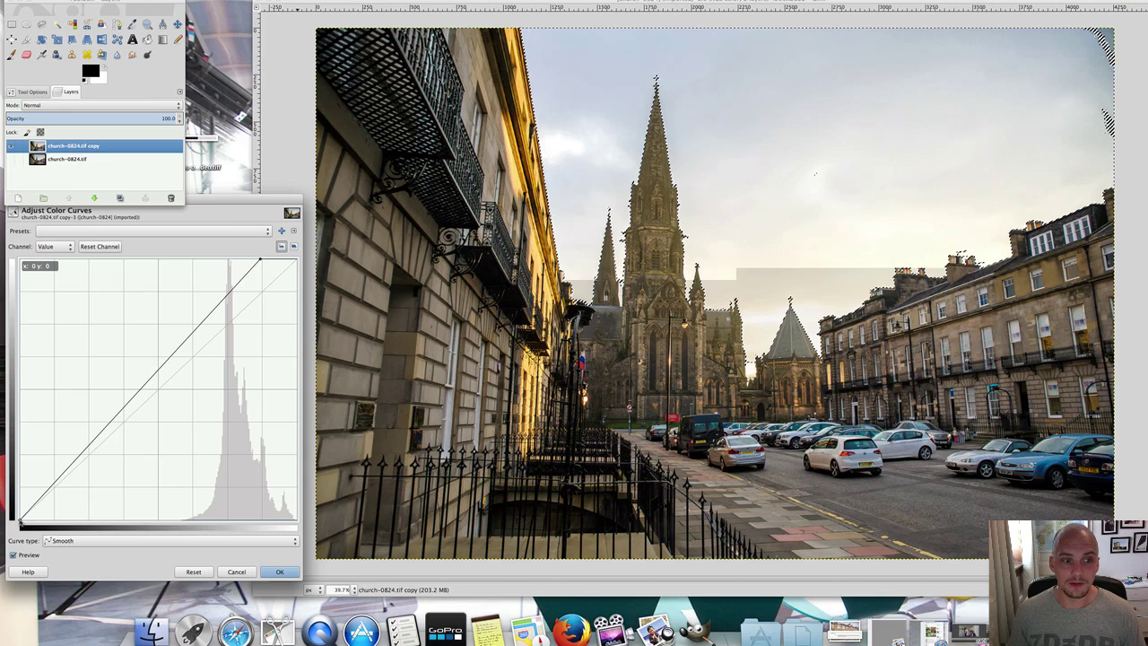
drag(21, 521, 111, 520)
drag(135, 521, 157, 514)
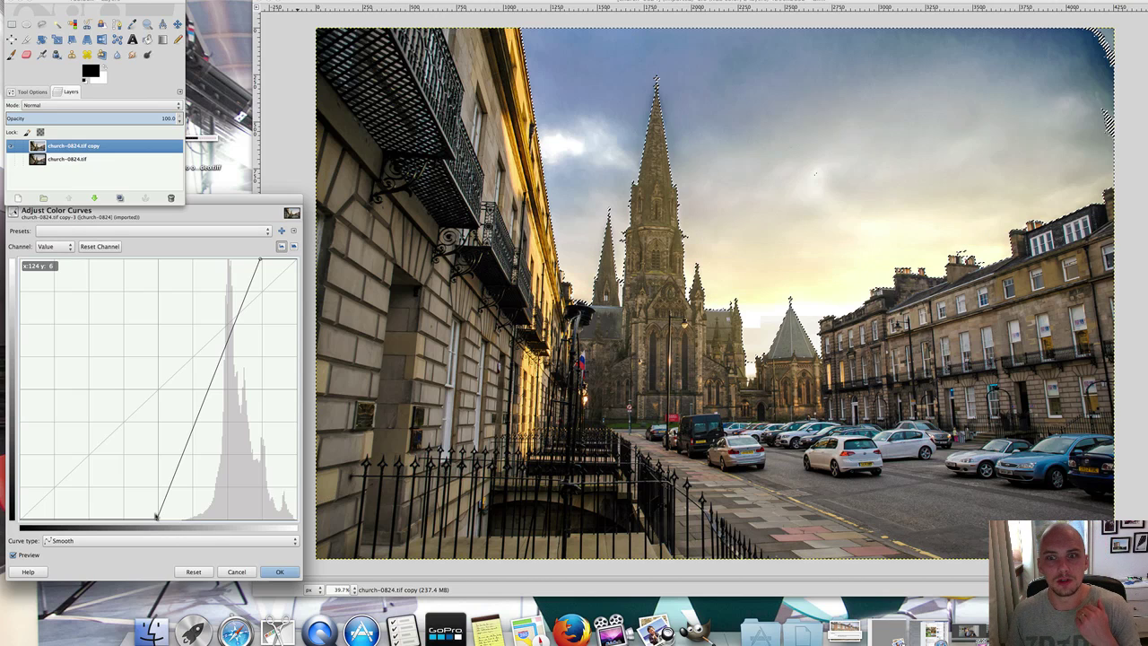
click(236, 338)
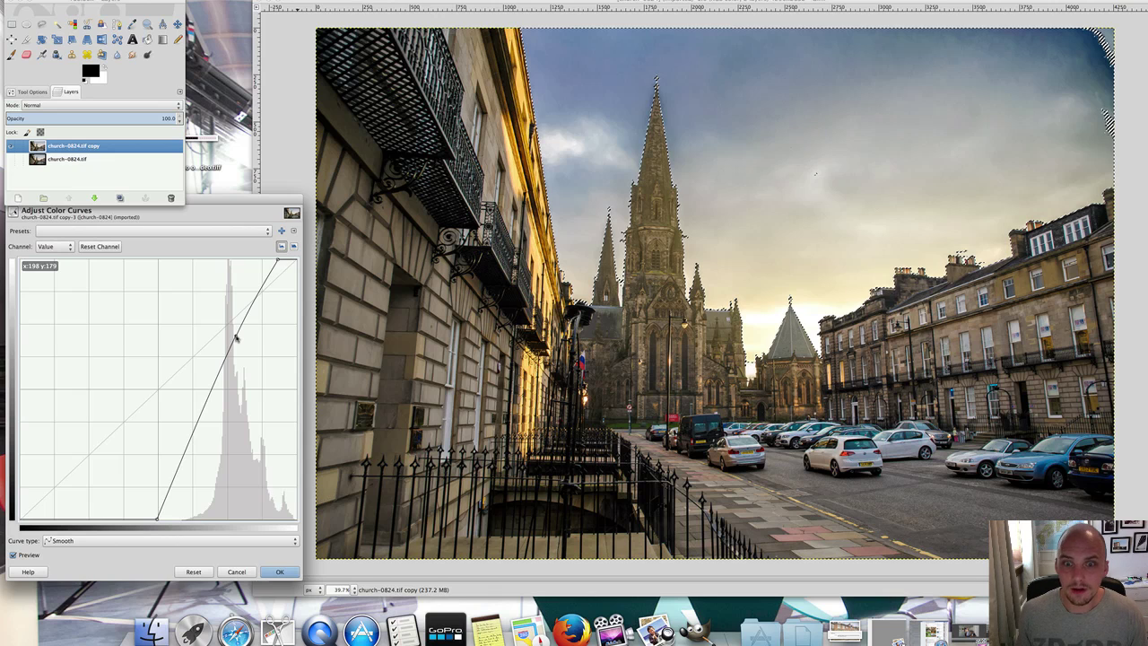
click(279, 571)
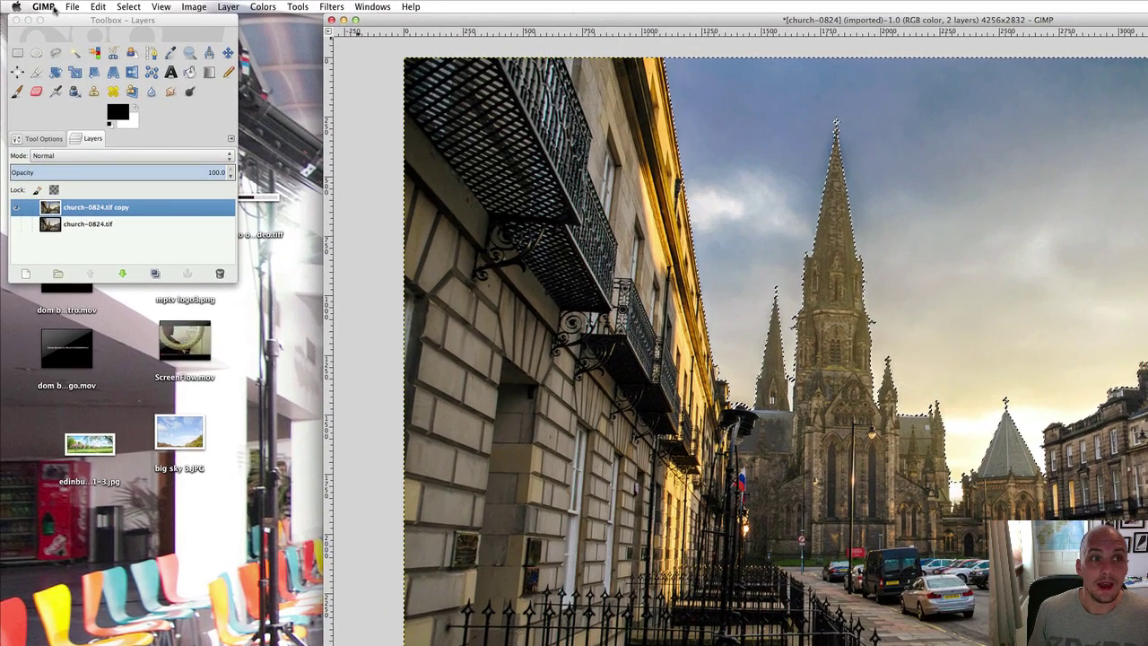
Step: Invert the selection so the buildings and street are selected instead of the sky
click(70, 9)
mouse_move(97, 7)
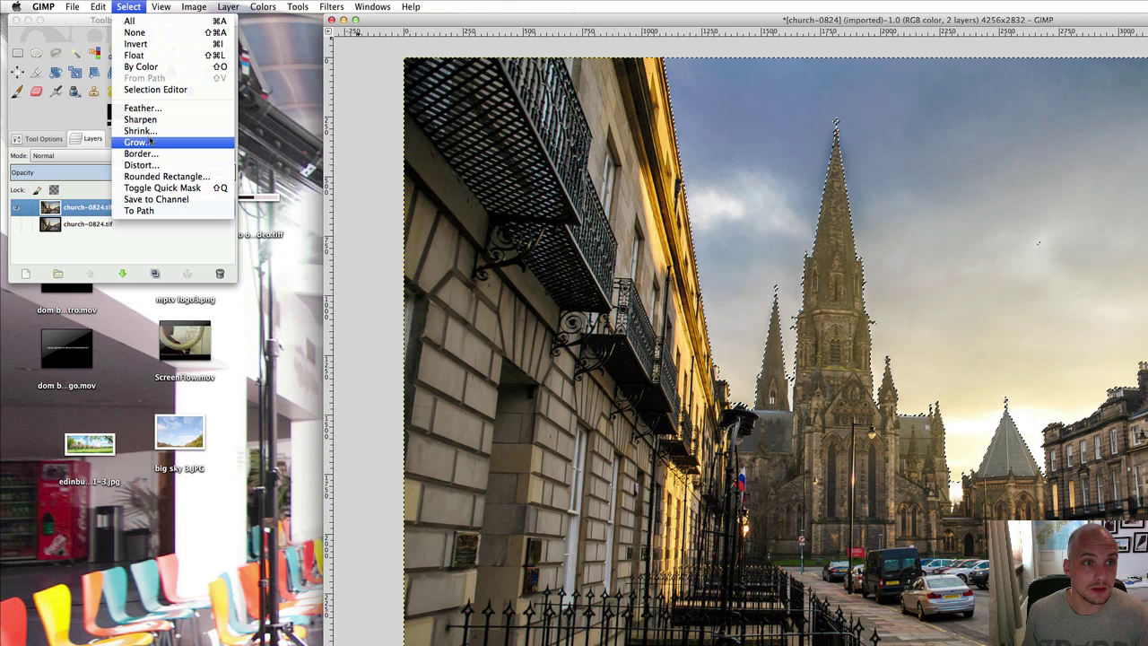
click(135, 45)
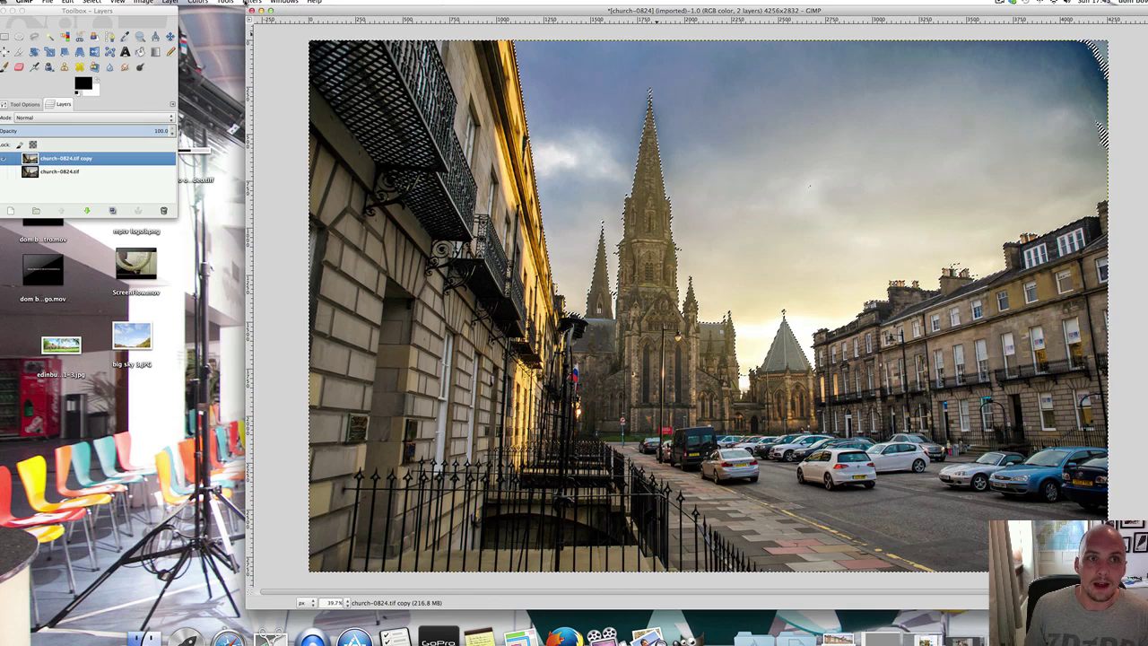
Step: Lift the midtones in Curves to brighten the buildings, then ease off the highlights
click(197, 2)
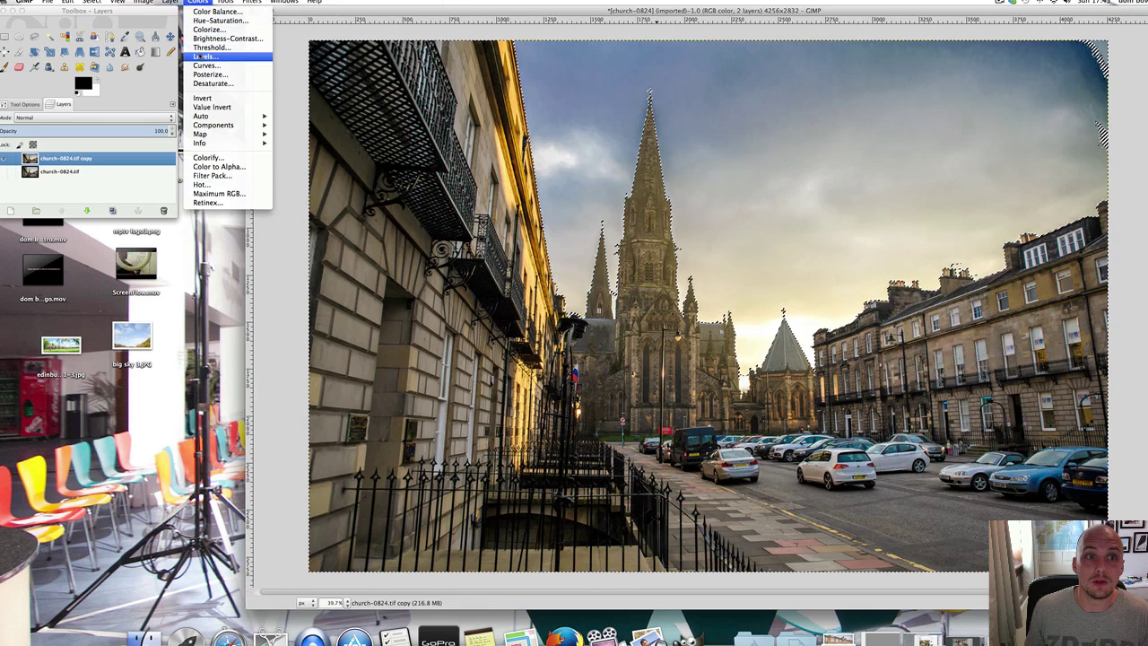
click(206, 66)
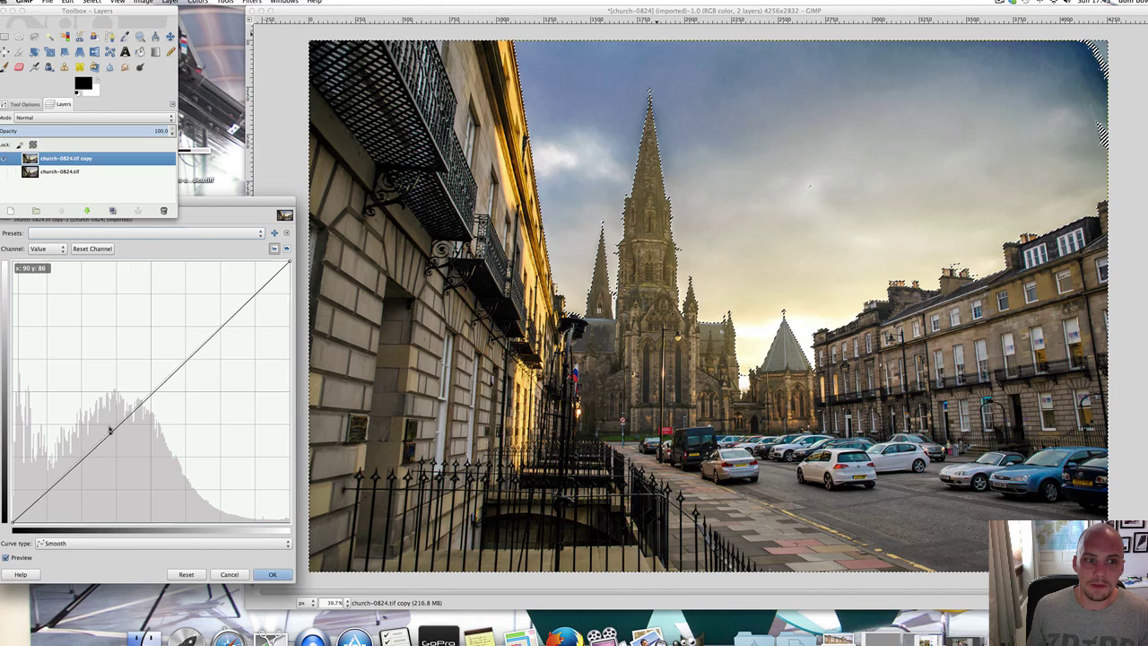
drag(116, 440, 100, 409)
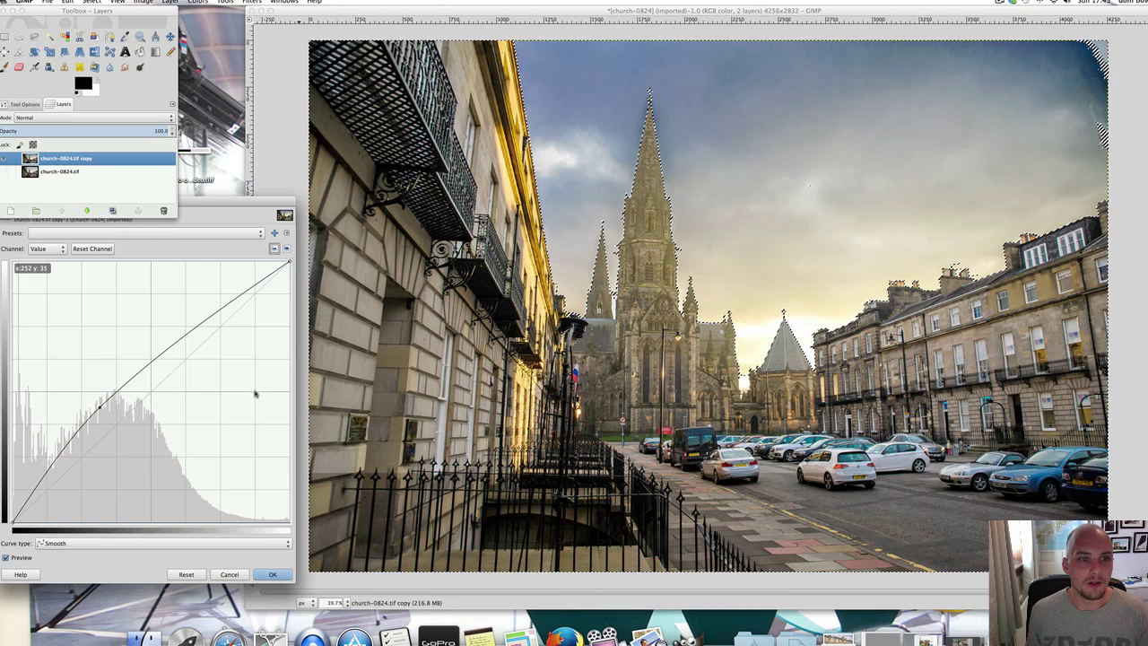
drag(192, 328, 206, 354)
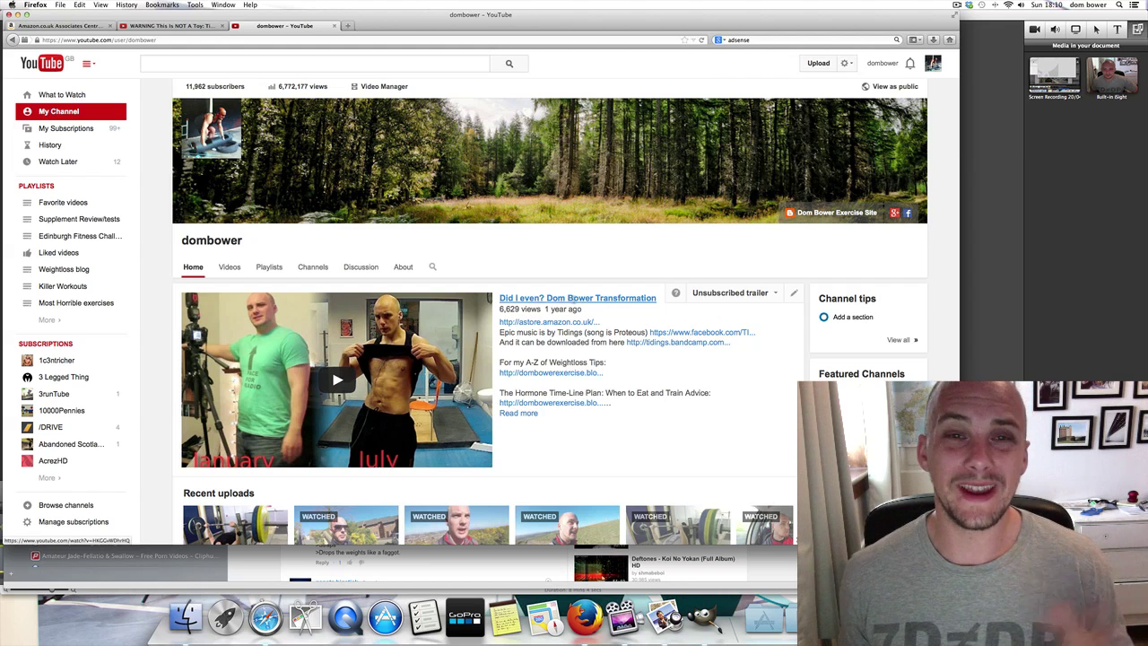
Step: Scroll up and down through the presenter's YouTube channel page to browse its content
scroll(575, 297, down, 4)
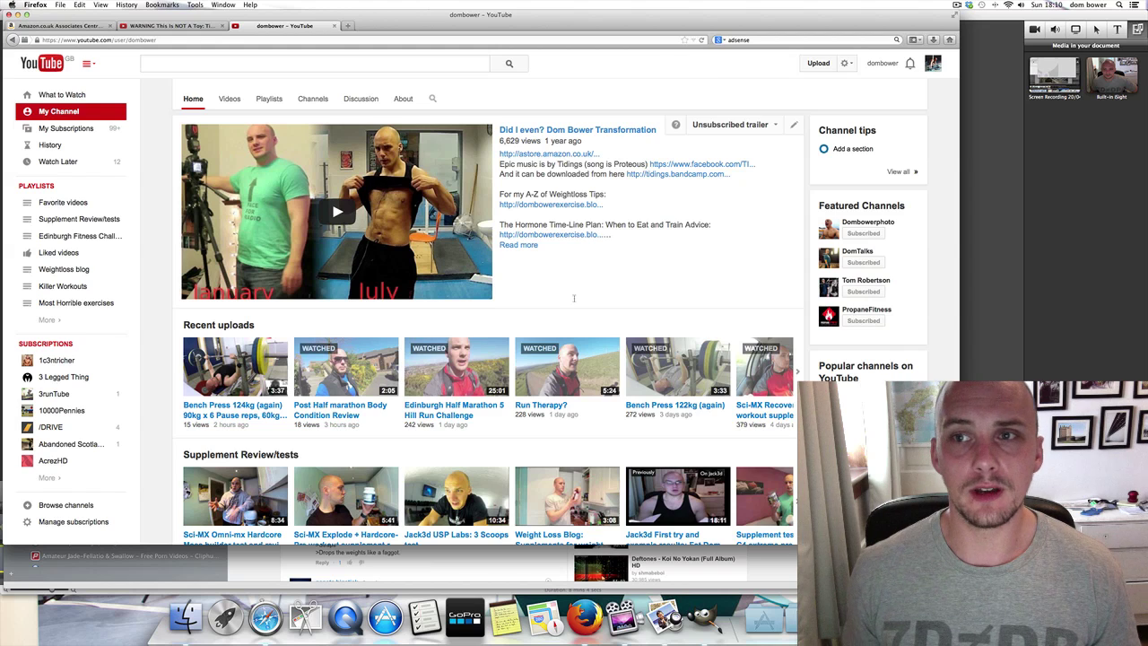
scroll(574, 298, up, 4)
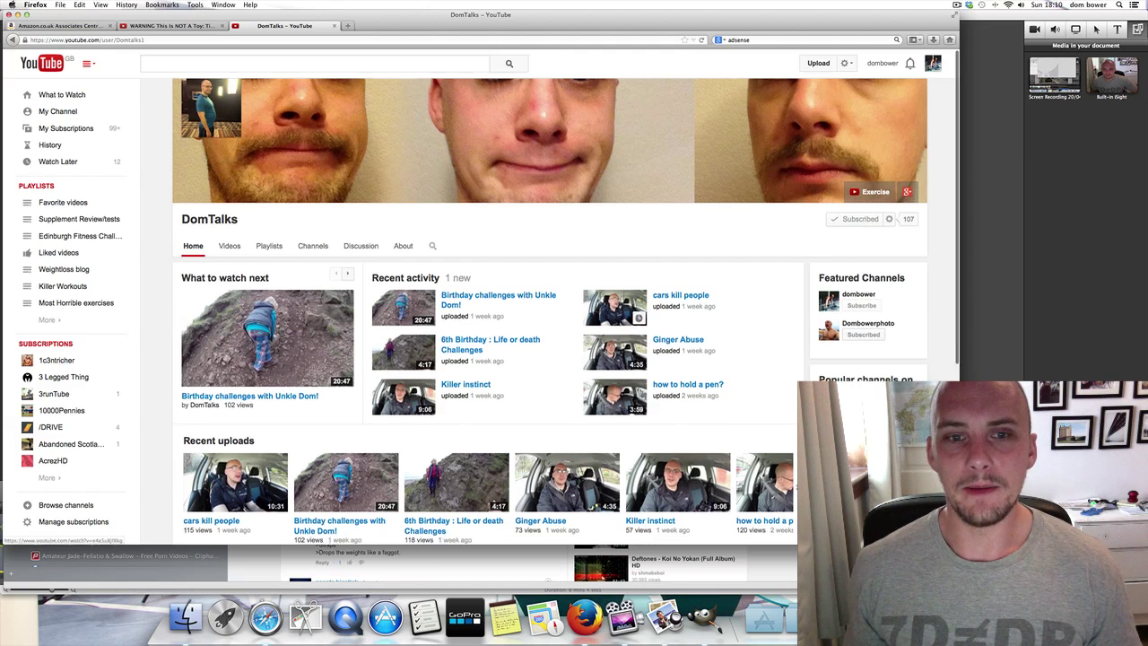
scroll(646, 269, down, 2)
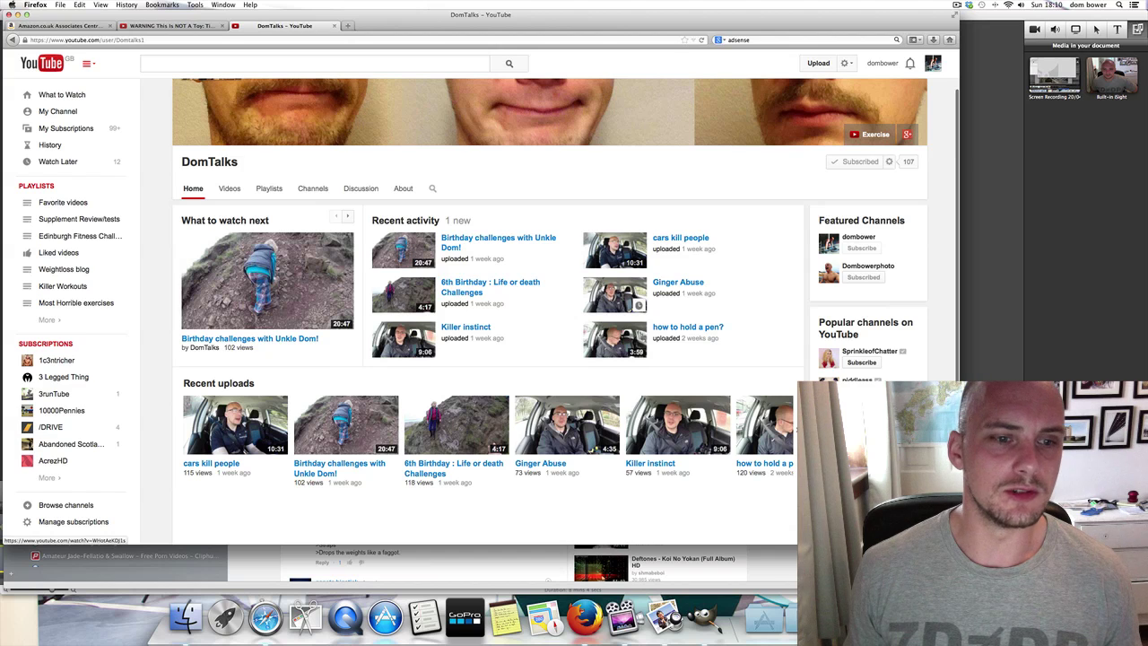